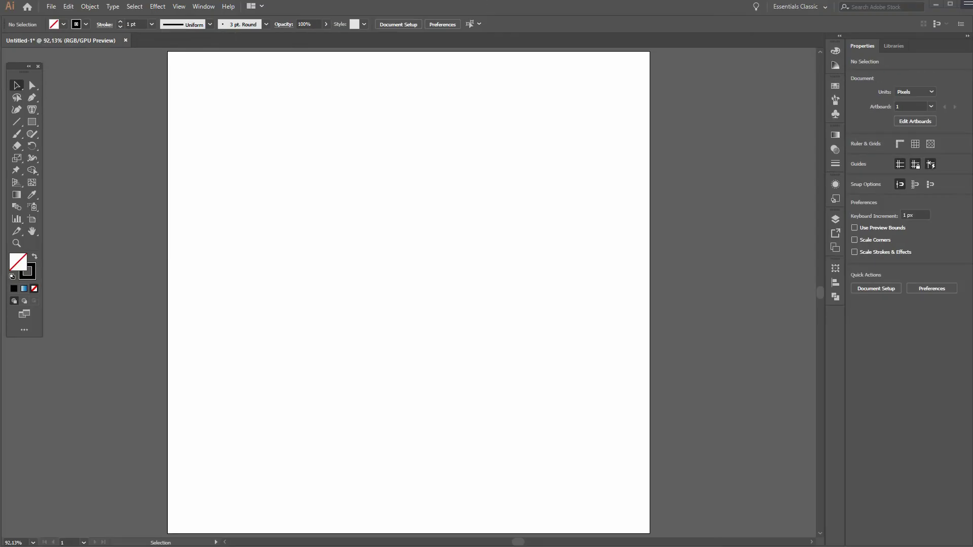
- Check the View menu's guide and Smart Guides settings on the blank page
{"action": "left_click", "coordinate": [179, 6]}
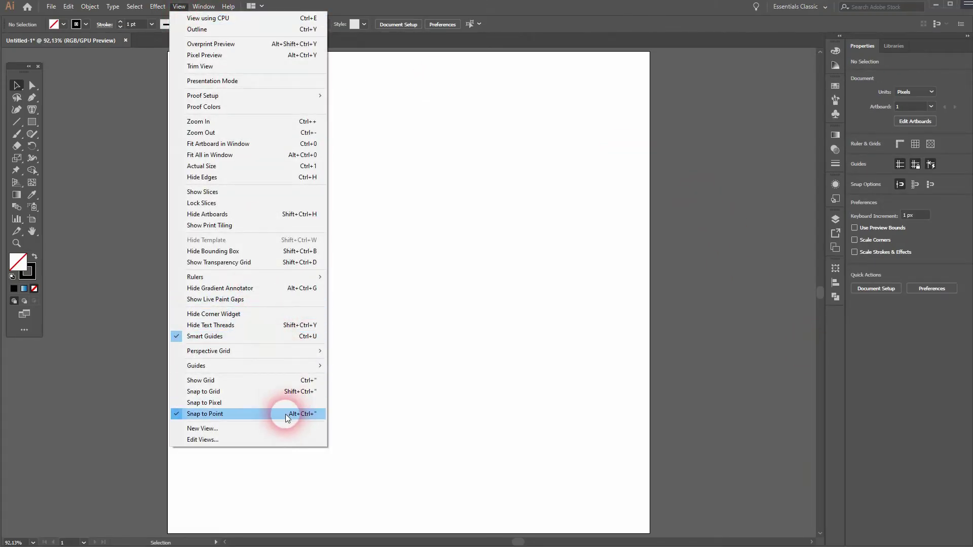
{"action": "mouse_move", "coordinate": [196, 366]}
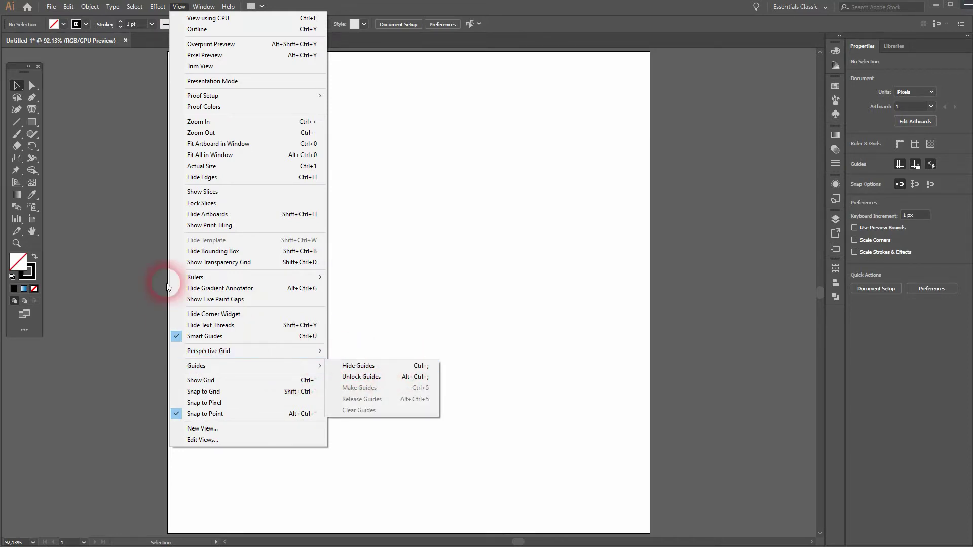
- Draw one vertical line down the artboard's full height with the Line Segment tool
{"action": "left_click", "coordinate": [90, 188]}
{"action": "left_click_drag", "start_coordinate": [20, 120], "coordinate": [63, 122]}
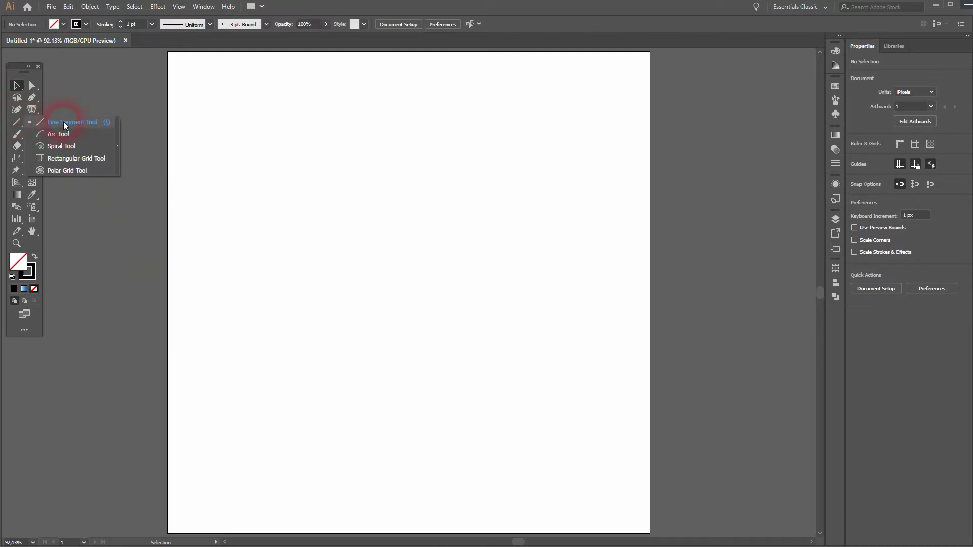
{"action": "key", "text": "ctrl+minus"}
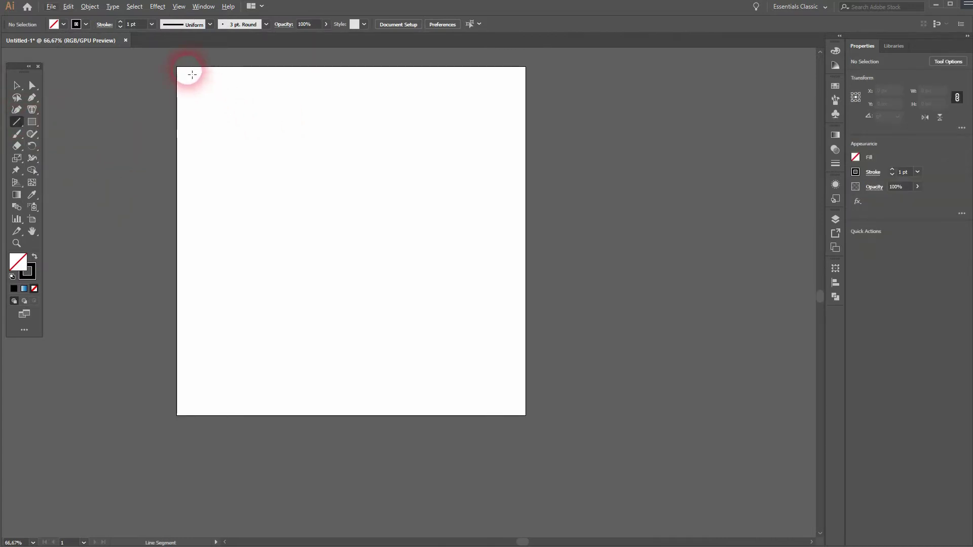
{"action": "left_click_drag", "start_coordinate": [181, 73], "coordinate": [181, 414]}
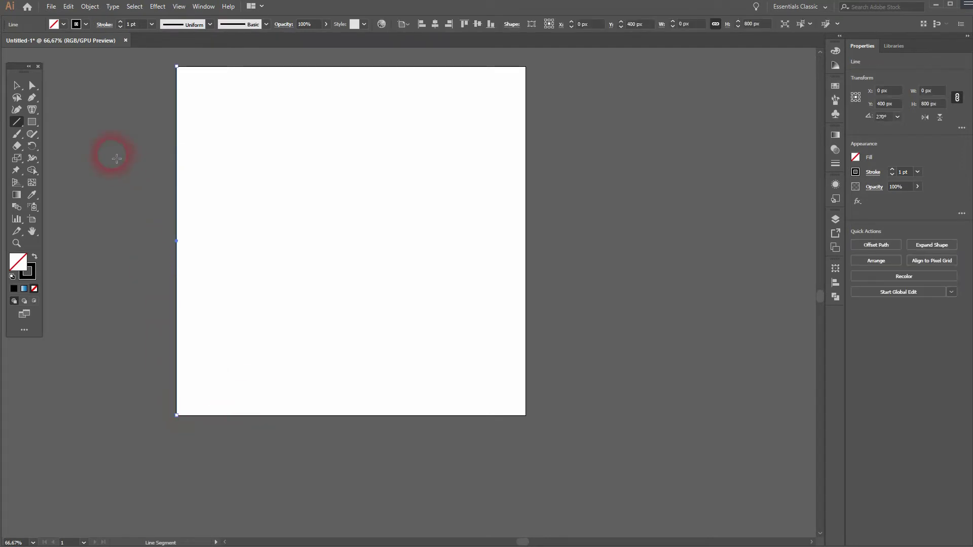
{"action": "key", "text": "ctrl+1"}
{"action": "left_click", "coordinate": [85, 25]}
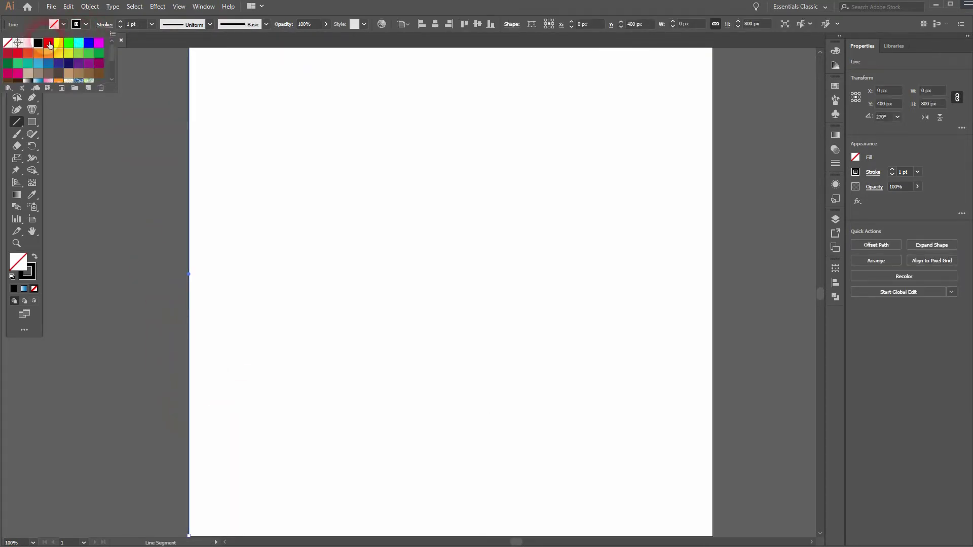
{"action": "left_click", "coordinate": [134, 25]}
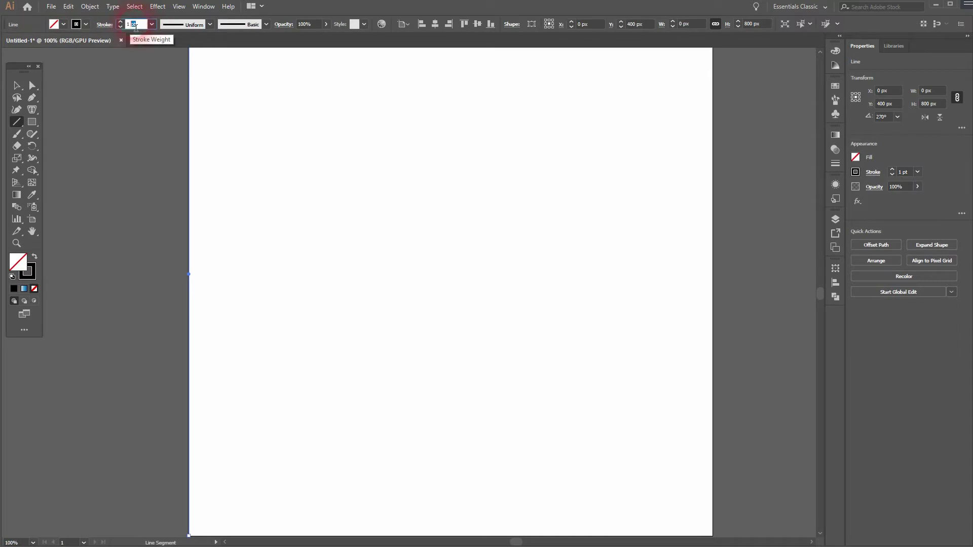
- Alt+Shift-drag a copy of the line rightward and repeat with Ctrl+D up to the right edge
{"action": "left_click", "coordinate": [17, 87]}
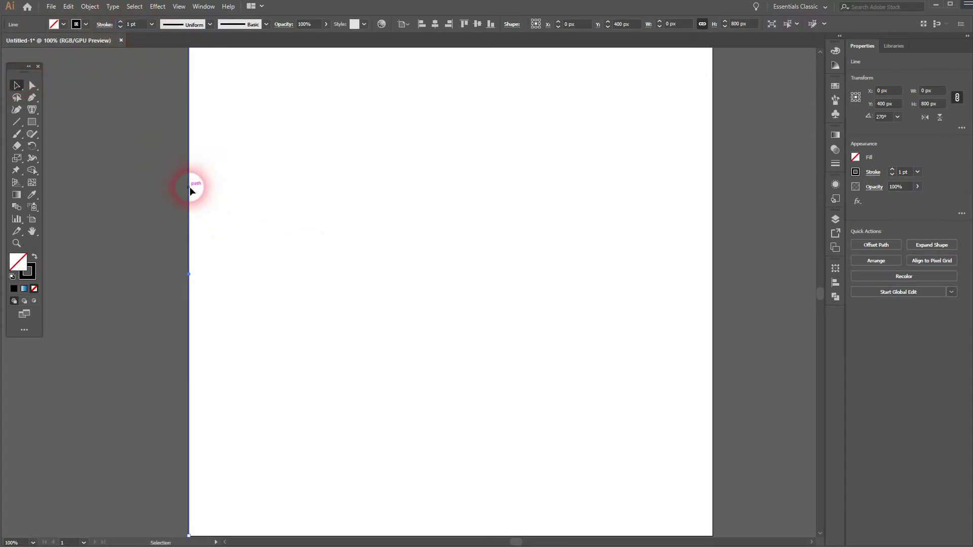
{"action": "left_click_drag", "start_coordinate": [190, 190], "coordinate": [201, 192]}
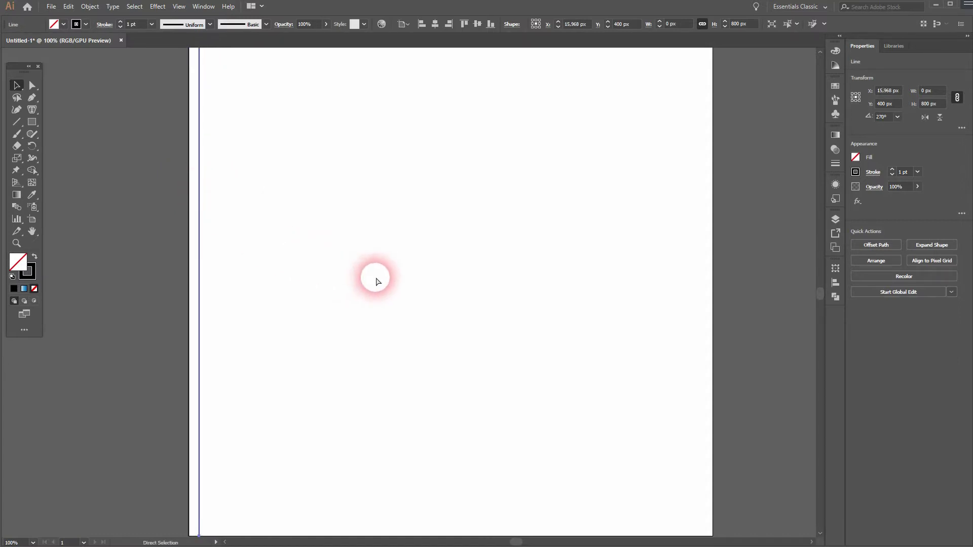
{"action": "key", "text": "ctrl+d"}
{"action": "key", "text": "ctrl+d"}
{"action": "key", "text": "ctrl+d"}
{"action": "key", "text": "ctrl+d"}
{"action": "key", "text": "ctrl+d"}
{"action": "key", "text": "ctrl+d"}
{"action": "key", "text": "ctrl+d"}
{"action": "key", "text": "ctrl+d"}
{"action": "key", "text": "ctrl+d"}
{"action": "key", "text": "ctrl+d"}
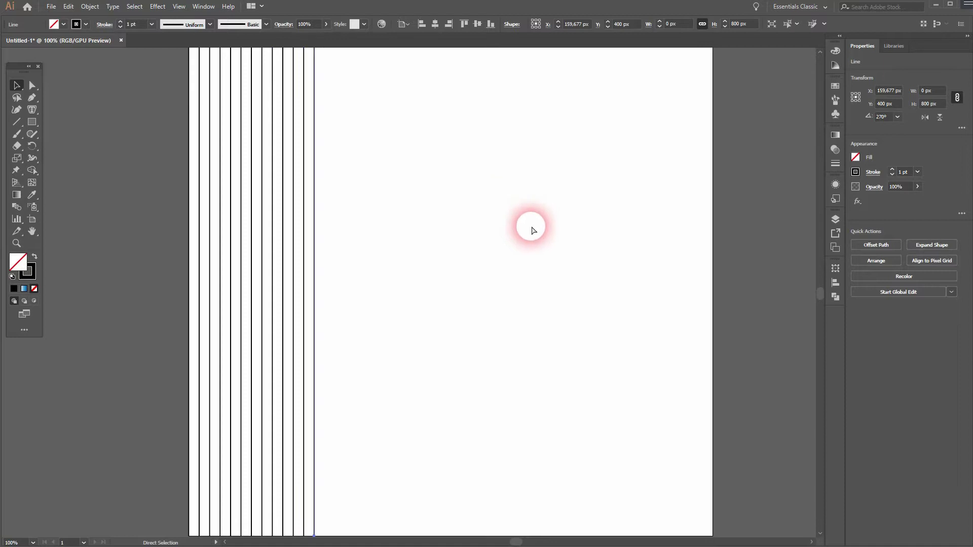
{"action": "key", "text": "ctrl+d"}
{"action": "key", "text": "ctrl+d"}
{"action": "key", "text": "ctrl+d"}
{"action": "key", "text": "ctrl+d"}
{"action": "key", "text": "ctrl+d"}
{"action": "key", "text": "ctrl+d"}
{"action": "key", "text": "ctrl+d"}
{"action": "key", "text": "ctrl+d"}
{"action": "key", "text": "ctrl+d"}
{"action": "key", "text": "ctrl+d"}
{"action": "key", "text": "ctrl+d"}
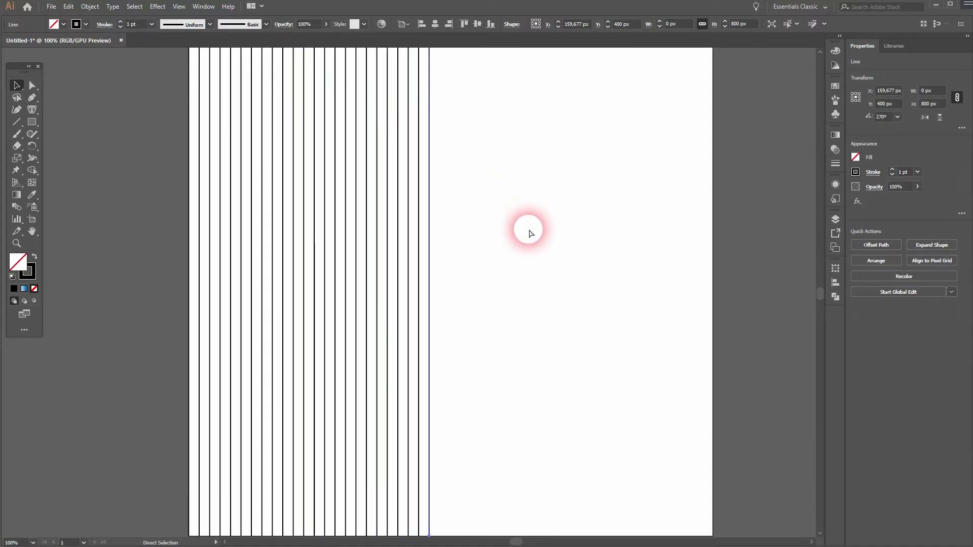
{"action": "key", "text": "ctrl+d"}
{"action": "key", "text": "ctrl+d"}
{"action": "key", "text": "ctrl+d"}
{"action": "key", "text": "ctrl+d"}
{"action": "key", "text": "ctrl+d"}
{"action": "key", "text": "ctrl+d"}
{"action": "key", "text": "ctrl+d"}
{"action": "key", "text": "ctrl+d"}
{"action": "key", "text": "ctrl+d"}
{"action": "key", "text": "ctrl+d"}
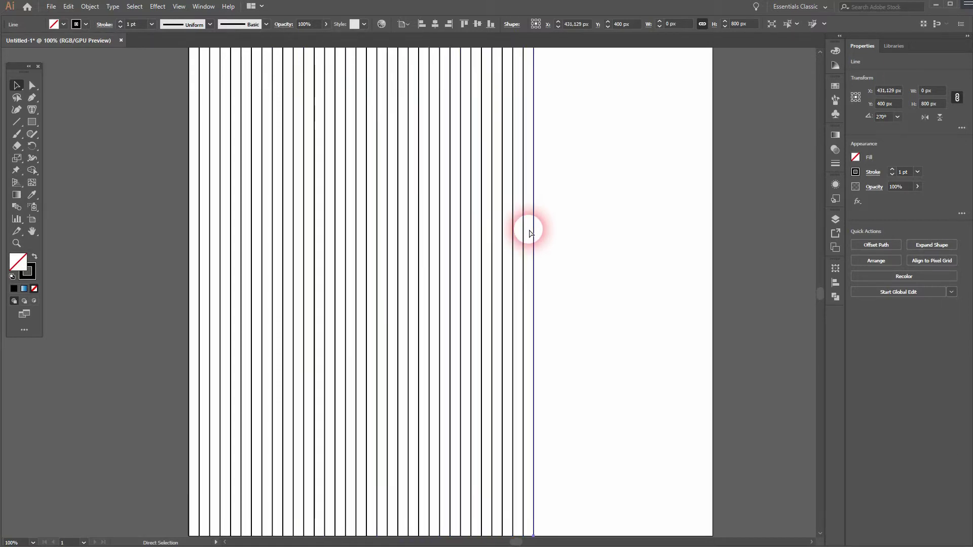
{"action": "key", "text": "ctrl+d"}
{"action": "key", "text": "ctrl+d"}
{"action": "key", "text": "ctrl+d"}
{"action": "key", "text": "ctrl+d"}
{"action": "key", "text": "ctrl+d"}
{"action": "key", "text": "ctrl+d"}
{"action": "key", "text": "ctrl+d"}
{"action": "key", "text": "ctrl+d"}
{"action": "key", "text": "ctrl+d"}
{"action": "key", "text": "ctrl+d"}
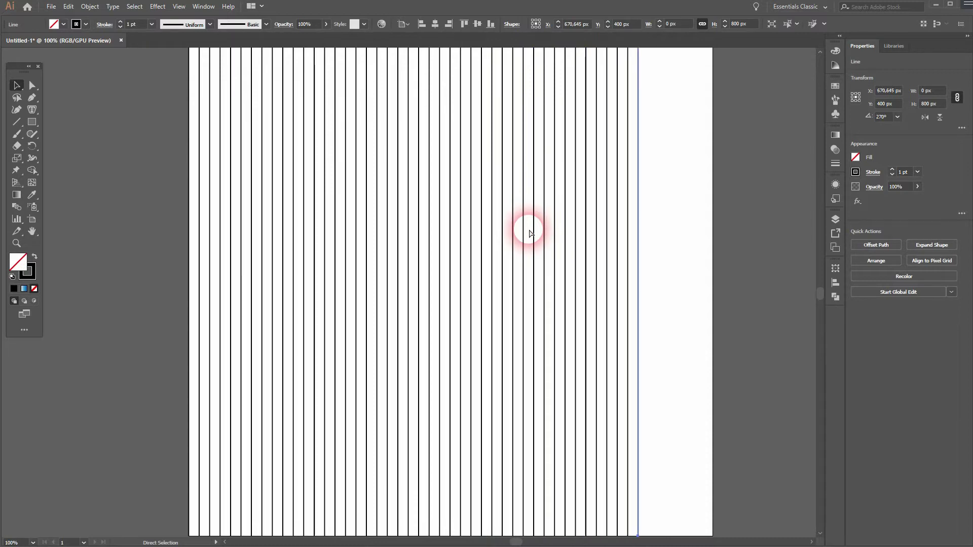
{"action": "key", "text": "ctrl+d"}
{"action": "key", "text": "ctrl+d"}
{"action": "key", "text": "ctrl+d"}
{"action": "key", "text": "ctrl+d"}
{"action": "key", "text": "ctrl+d"}
{"action": "key", "text": "ctrl+d"}
{"action": "key", "text": "ctrl+d"}
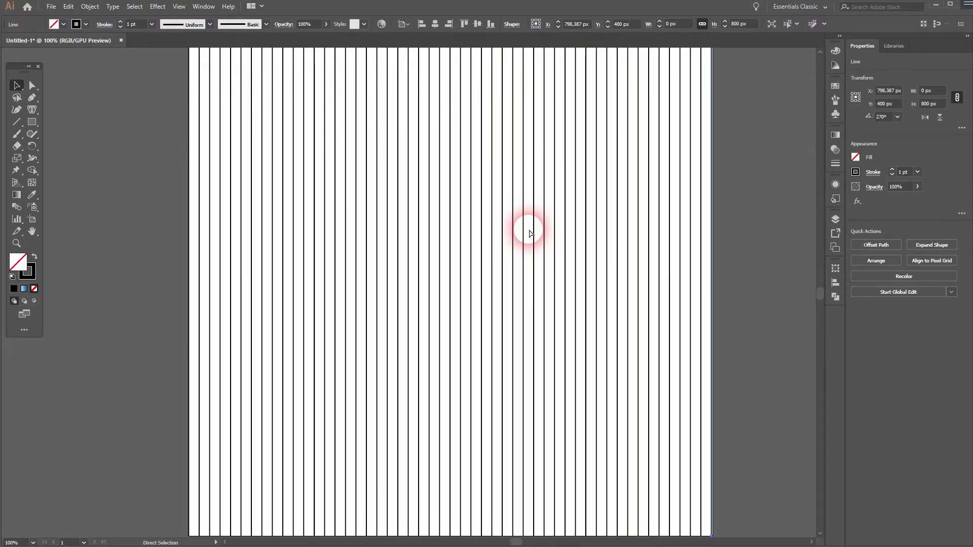
{"action": "key", "text": "ctrl+0"}
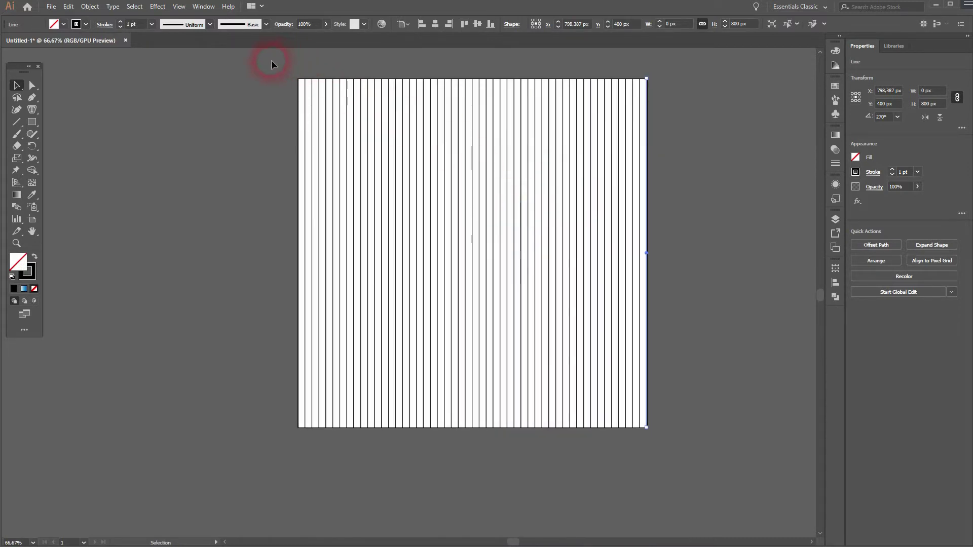
- Add a copy of all lines reflected at 60°, enlarged to cover the artboard
{"action": "key", "text": "ctrl+a"}
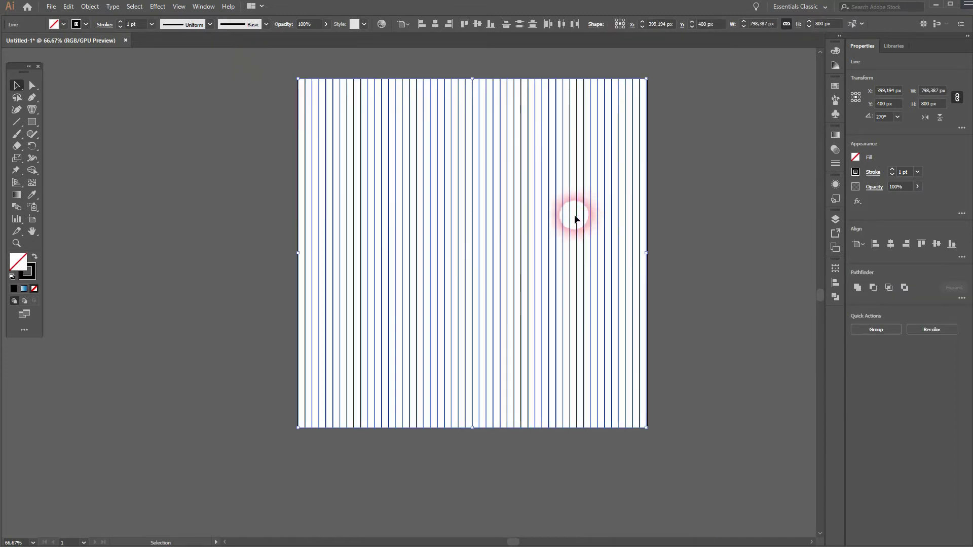
{"action": "right_click", "coordinate": [578, 215]}
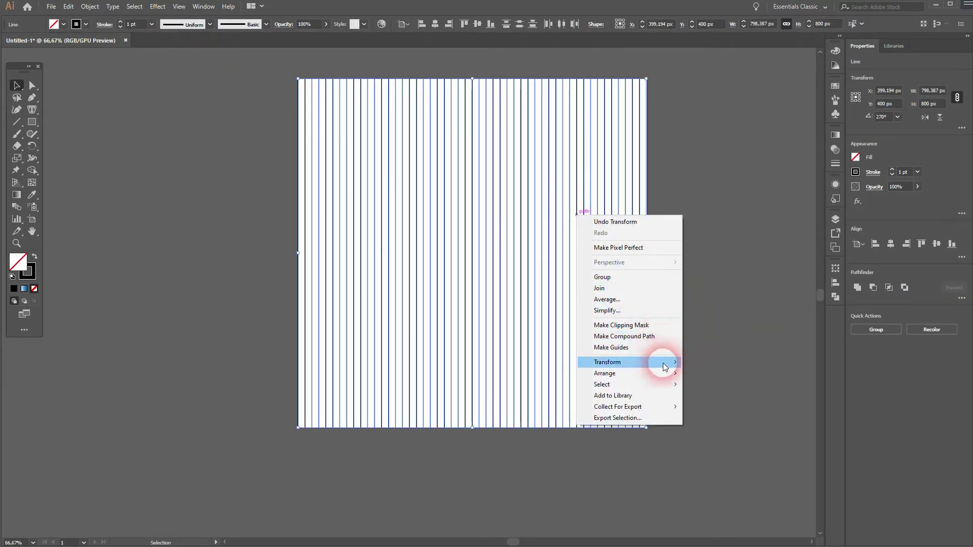
{"action": "mouse_move", "coordinate": [608, 363]}
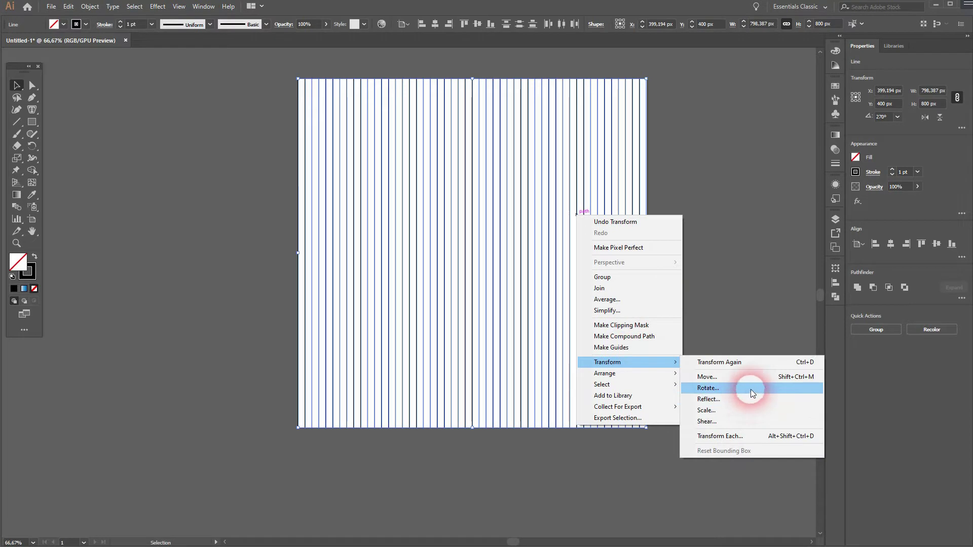
{"action": "left_click", "coordinate": [749, 399]}
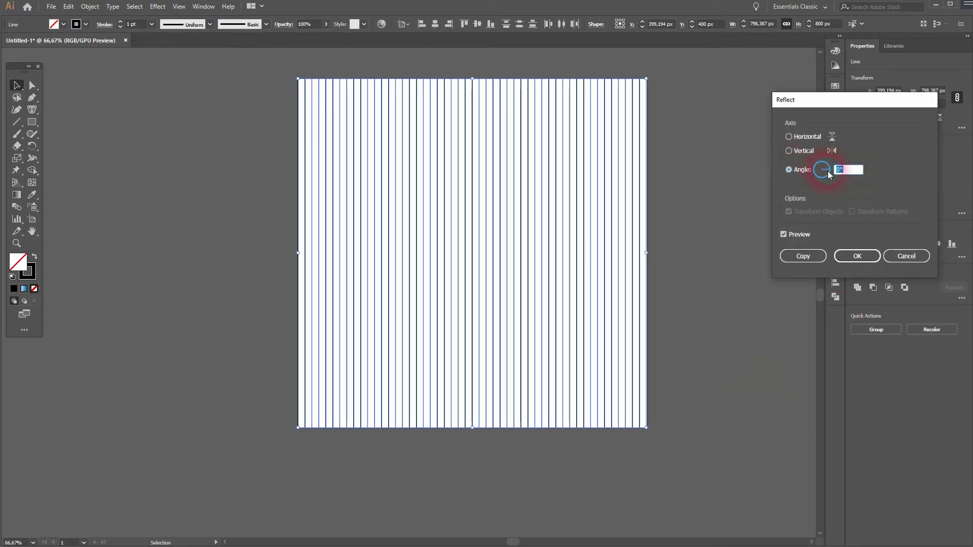
{"action": "type", "text": "60"}
{"action": "left_click", "coordinate": [784, 234]}
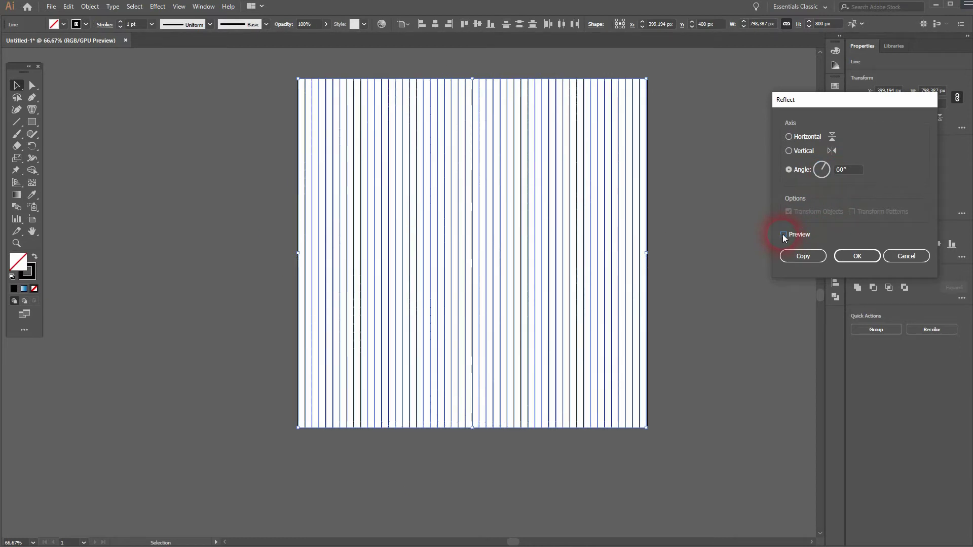
{"action": "left_click", "coordinate": [804, 256]}
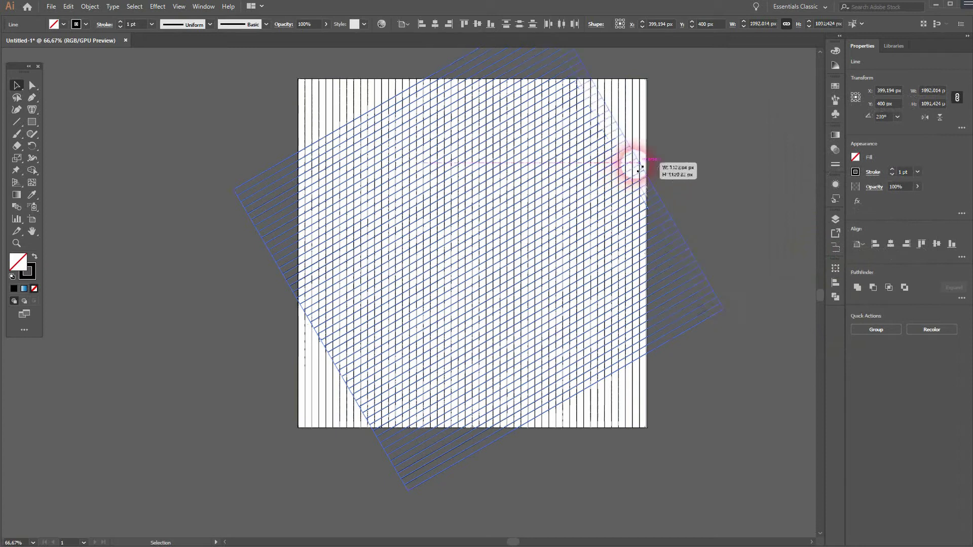
{"action": "left_click_drag", "start_coordinate": [639, 168], "coordinate": [696, 145]}
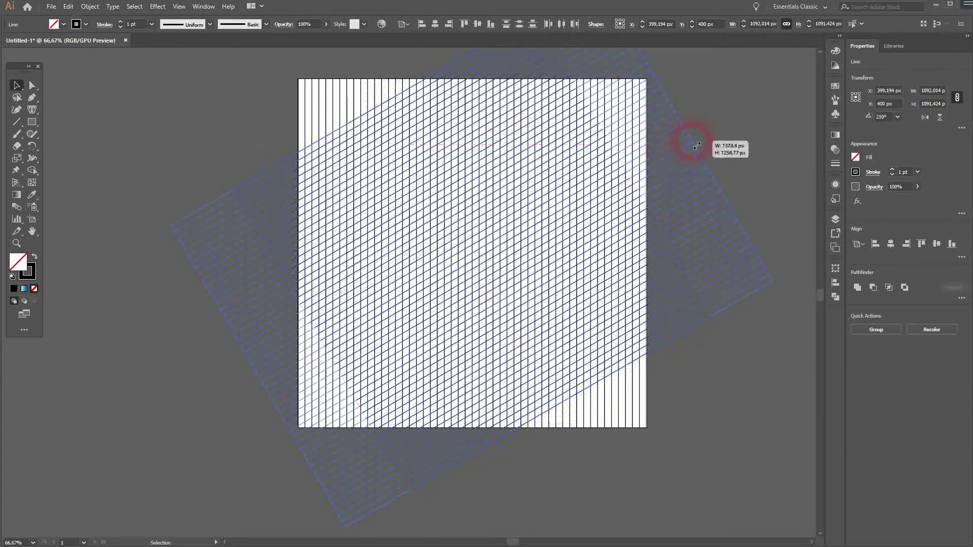
{"action": "left_click_drag", "start_coordinate": [695, 145], "coordinate": [695, 145]}
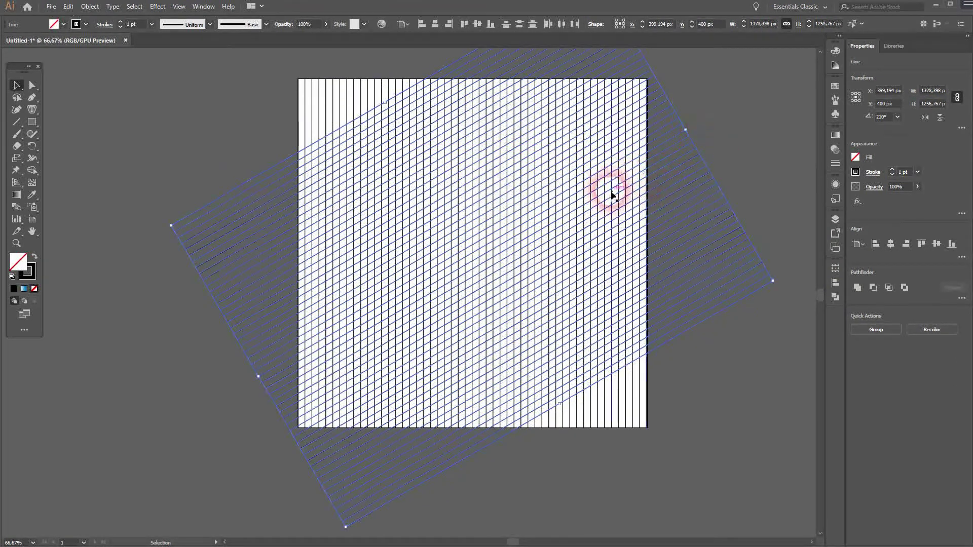
- Add a vertically mirrored copy of the diagonal lines to complete the triangle grid
{"action": "right_click", "coordinate": [715, 232]}
{"action": "mouse_move", "coordinate": [746, 381]}
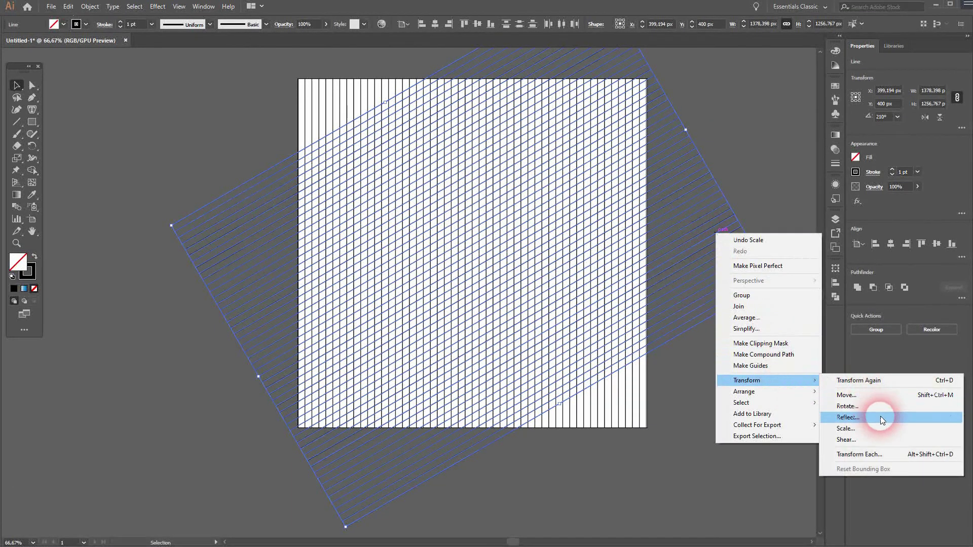
{"action": "left_click", "coordinate": [881, 415]}
{"action": "left_click", "coordinate": [790, 151]}
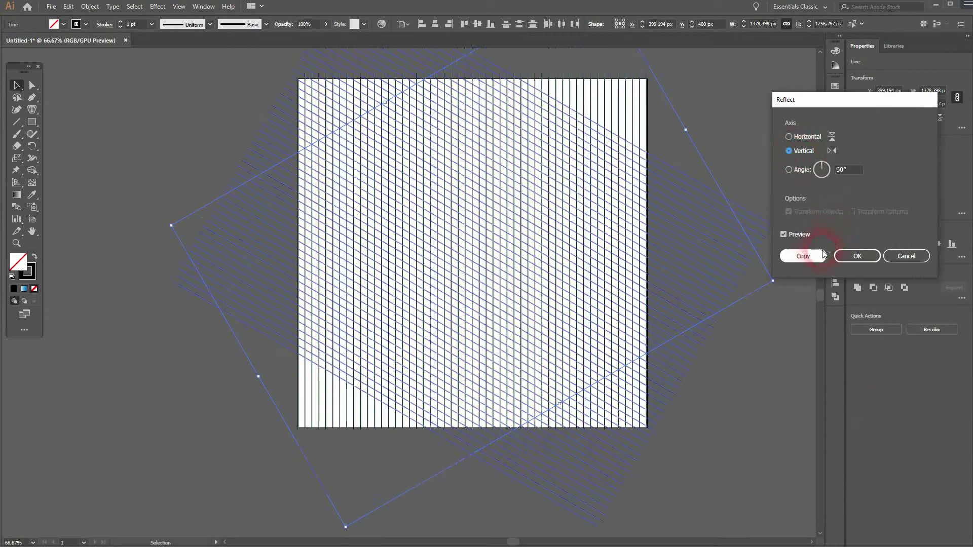
{"action": "left_click", "coordinate": [804, 256]}
{"action": "scroll", "coordinate": [457, 269], "scroll_direction": "up", "scroll_amount": 3}
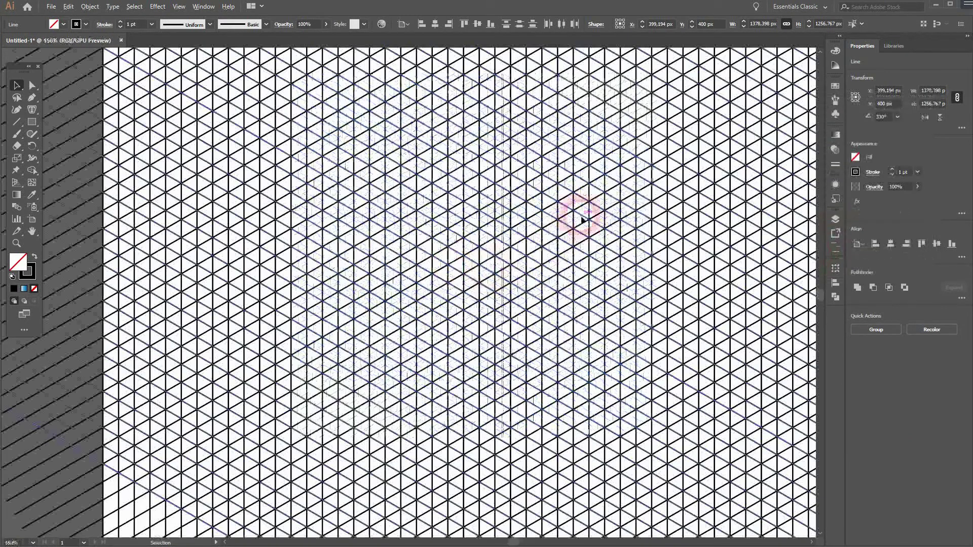
{"action": "scroll", "coordinate": [505, 220], "scroll_direction": "down", "scroll_amount": 5}
{"action": "scroll", "coordinate": [506, 220], "scroll_direction": "down", "scroll_amount": 3}
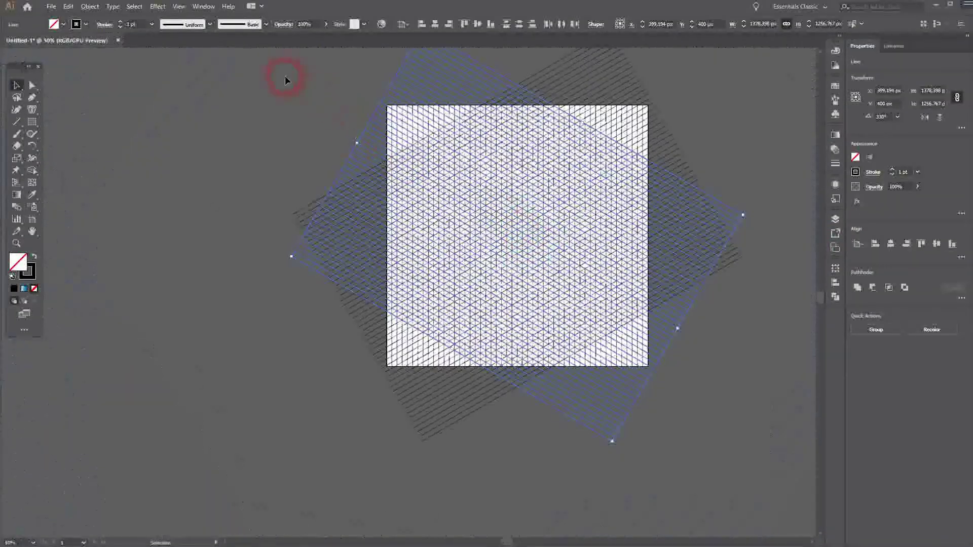
- Turn the selected vertical and diagonal grid lines into guides with View > Guides > Make Guides
{"action": "left_click", "coordinate": [448, 225], "text": "shift"}
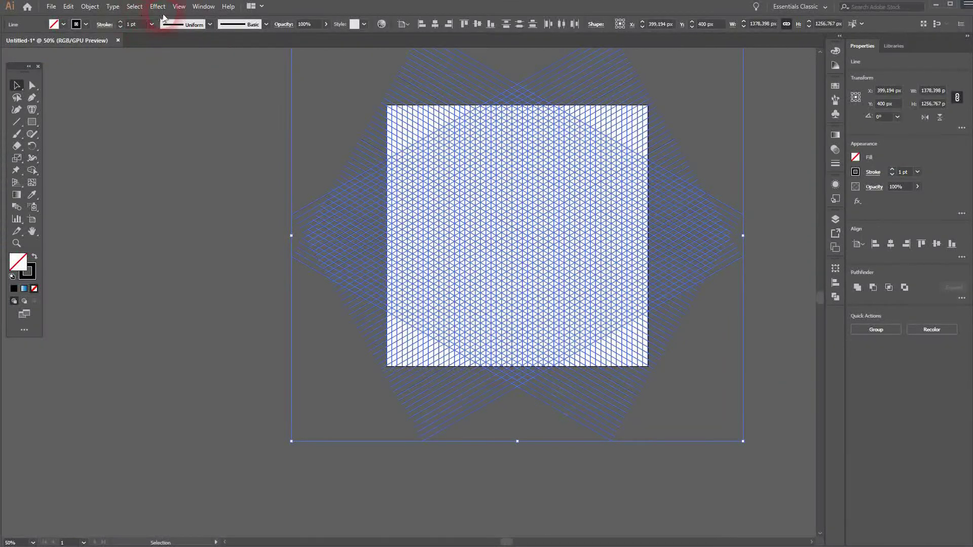
{"action": "left_click", "coordinate": [179, 6]}
{"action": "mouse_move", "coordinate": [229, 365]}
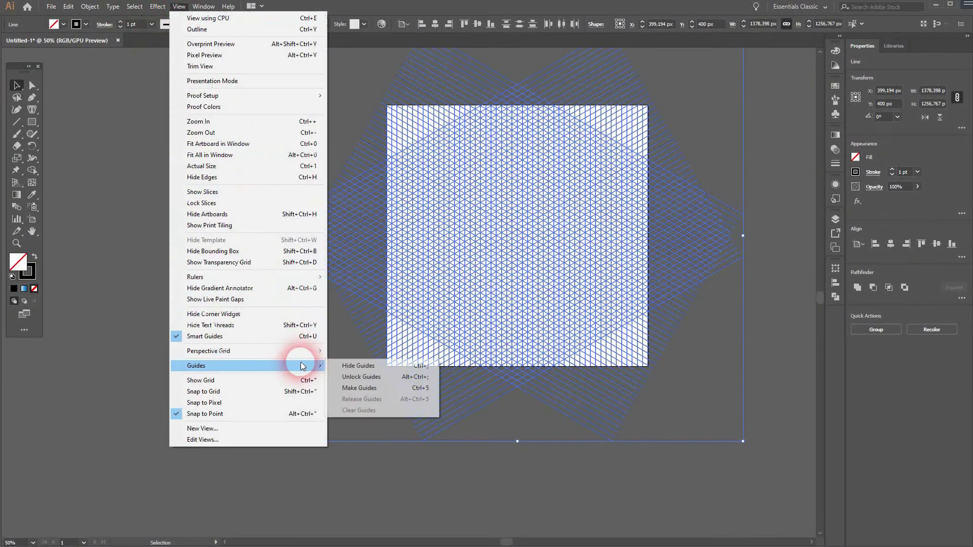
{"action": "left_click", "coordinate": [390, 389]}
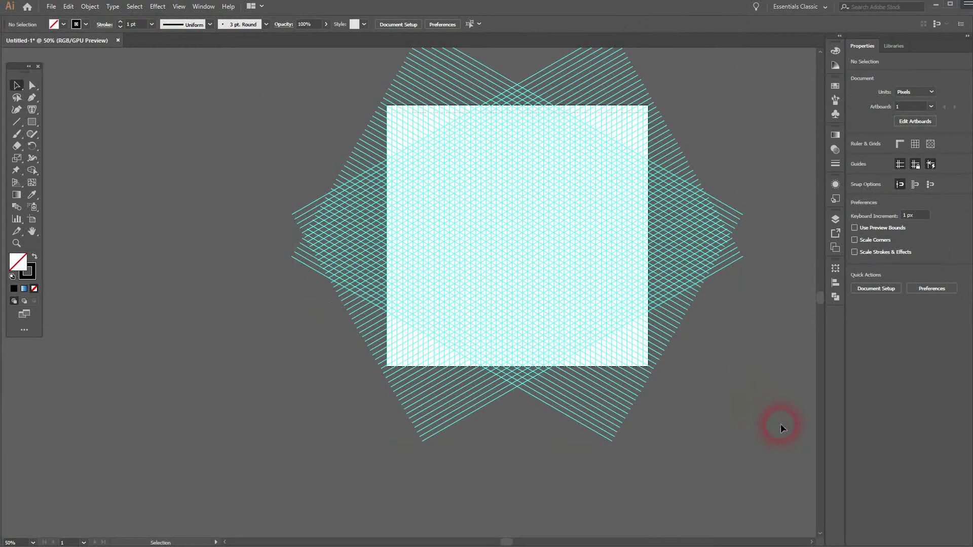
{"action": "left_click", "coordinate": [180, 7]}
{"action": "mouse_move", "coordinate": [197, 366]}
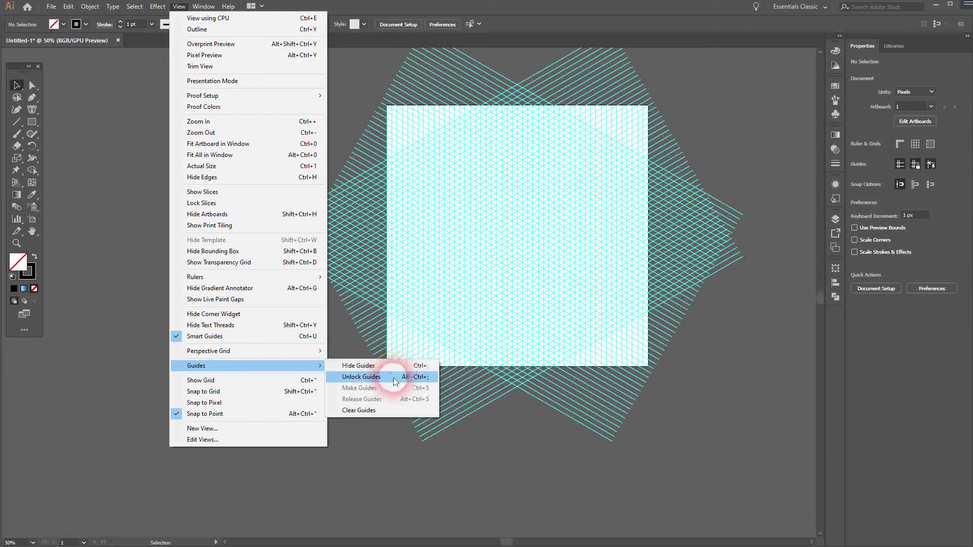
{"action": "left_click", "coordinate": [108, 199]}
{"action": "left_click", "coordinate": [561, 273]}
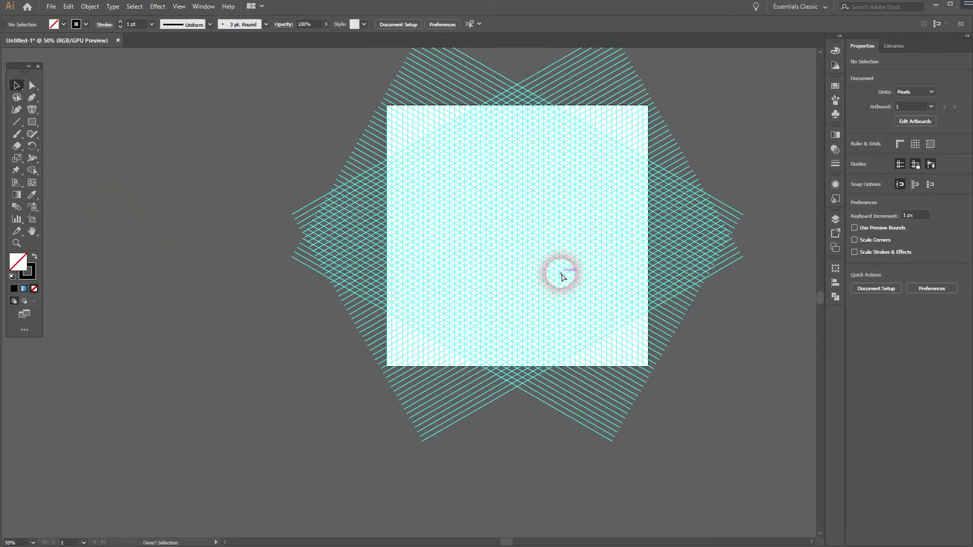
{"action": "scroll", "coordinate": [561, 276], "scroll_direction": "up", "scroll_amount": 3}
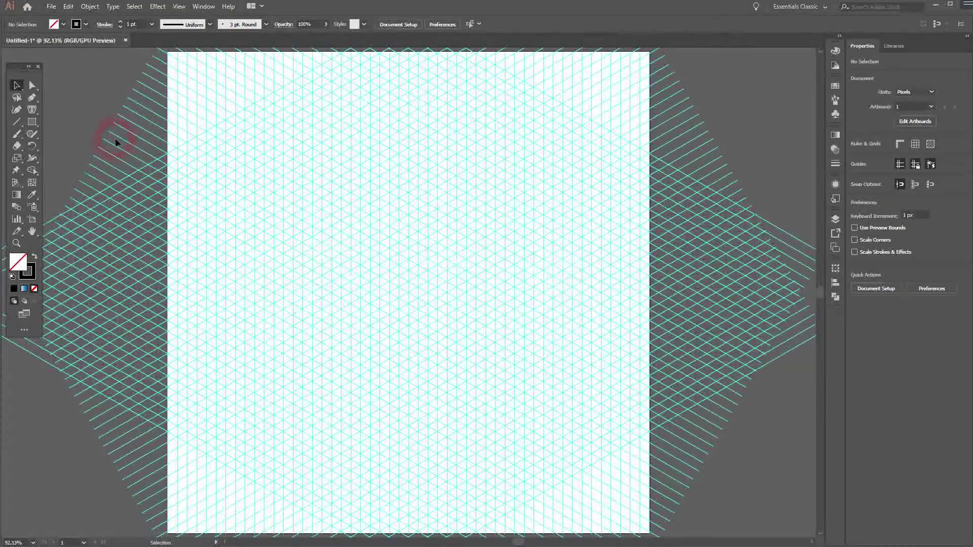
- Draw the cube's left-face parallelogram on grid points with the Pen tool
{"action": "left_click", "coordinate": [33, 98]}
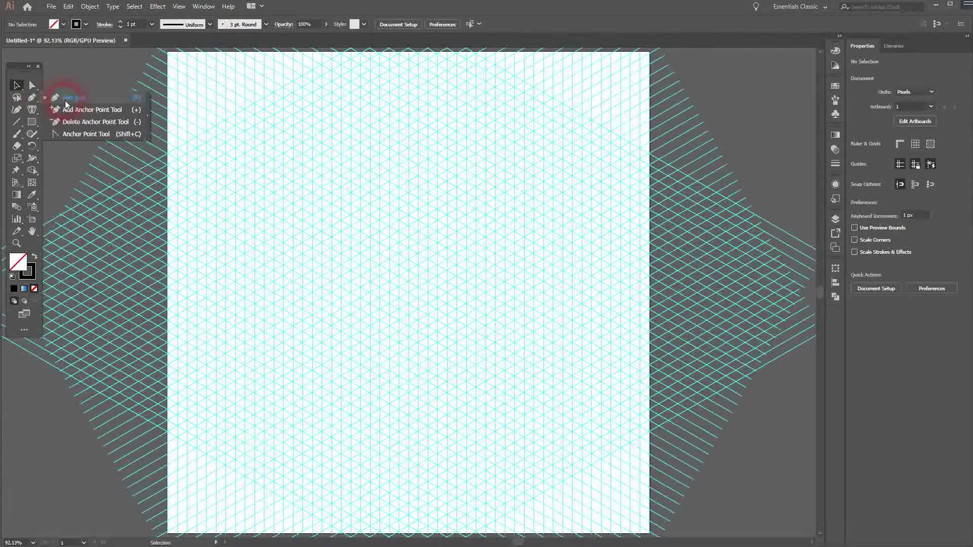
{"action": "left_click", "coordinate": [69, 97]}
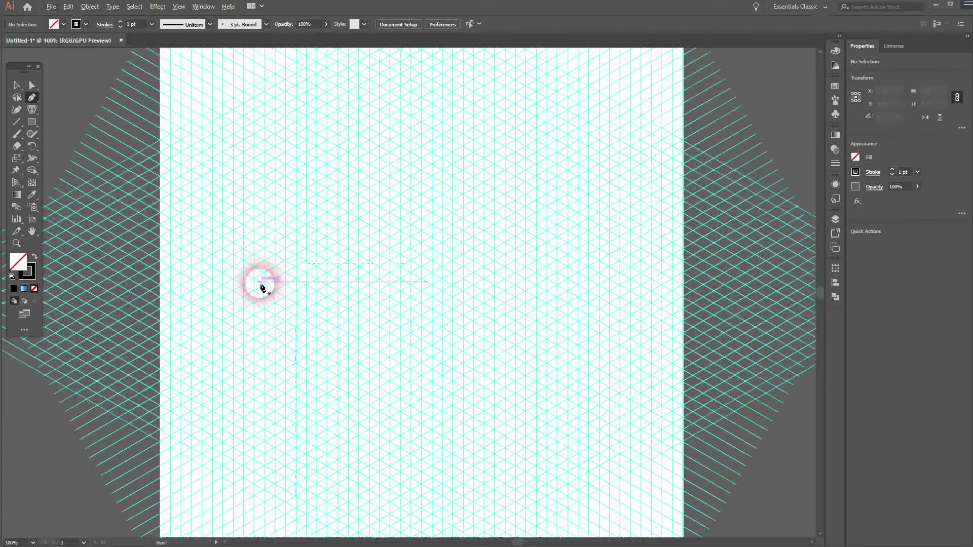
{"action": "scroll", "coordinate": [213, 288], "scroll_direction": "up", "scroll_amount": 2}
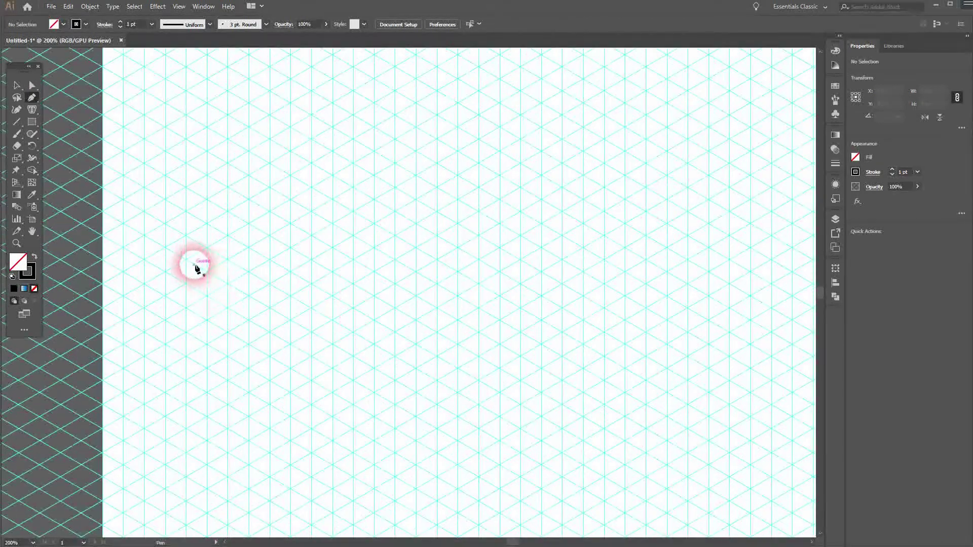
{"action": "left_click", "coordinate": [166, 396]}
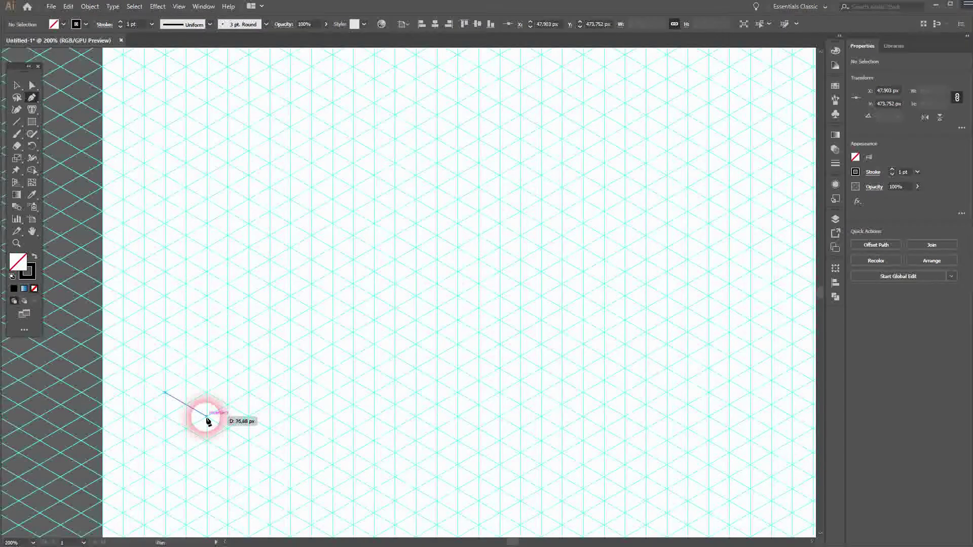
{"action": "left_click", "coordinate": [208, 419]}
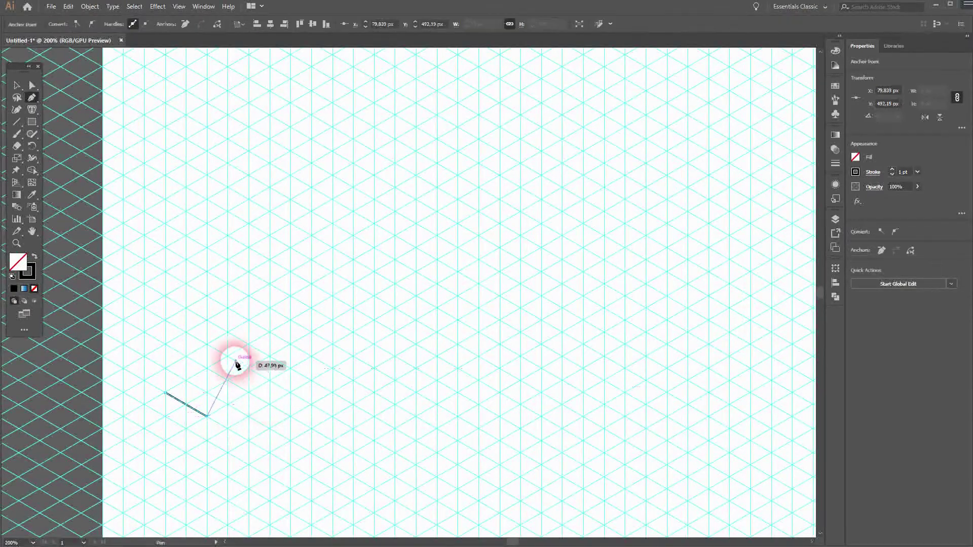
{"action": "left_click", "coordinate": [207, 349]}
{"action": "left_click", "coordinate": [167, 323]}
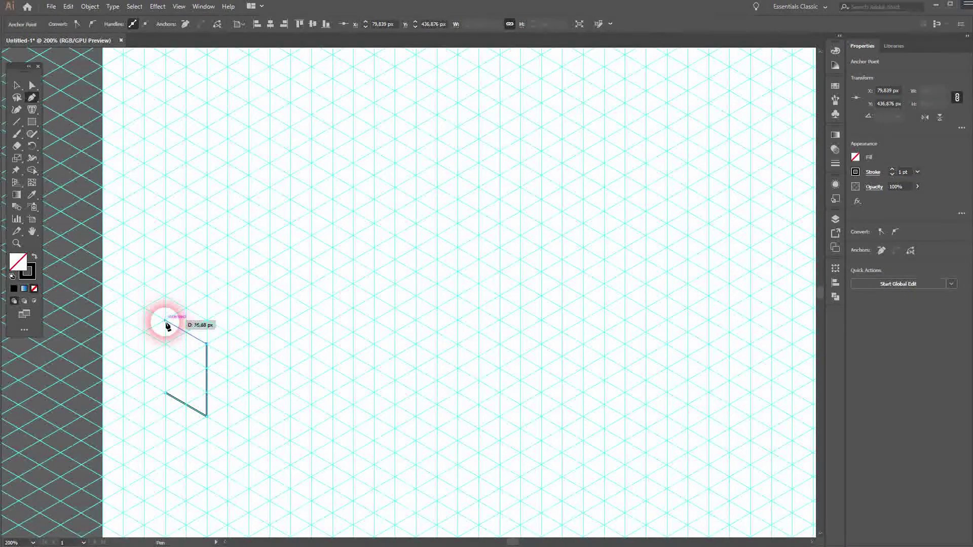
{"action": "left_click", "coordinate": [167, 393]}
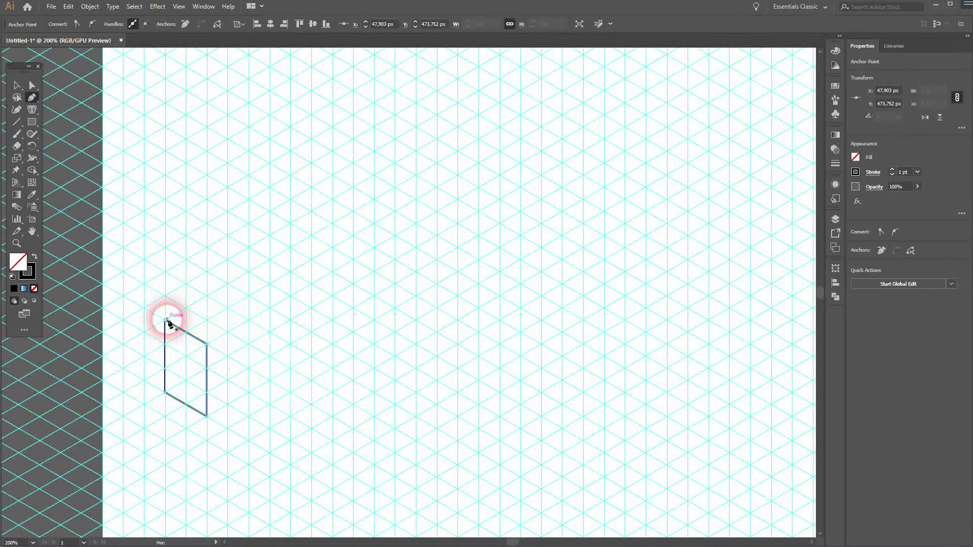
{"action": "key", "text": "v"}
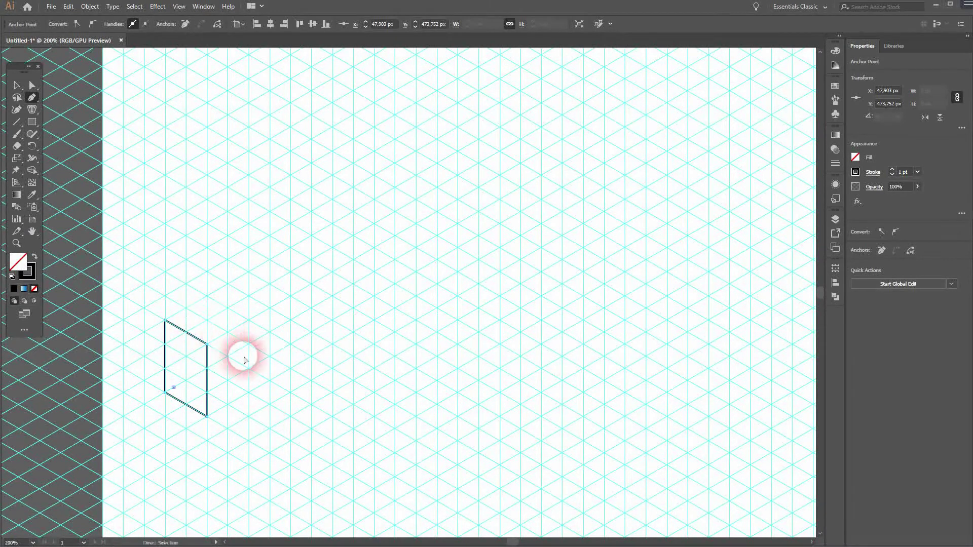
{"action": "left_click", "coordinate": [243, 357]}
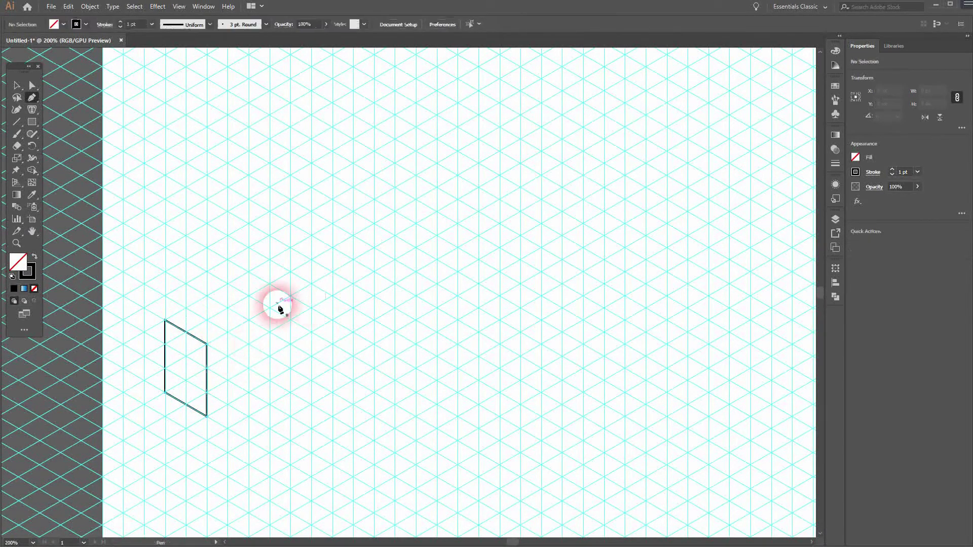
- Draw the top-face rhombus from the left face's upper corner
{"action": "key", "text": "p"}
{"action": "left_click", "coordinate": [167, 321]}
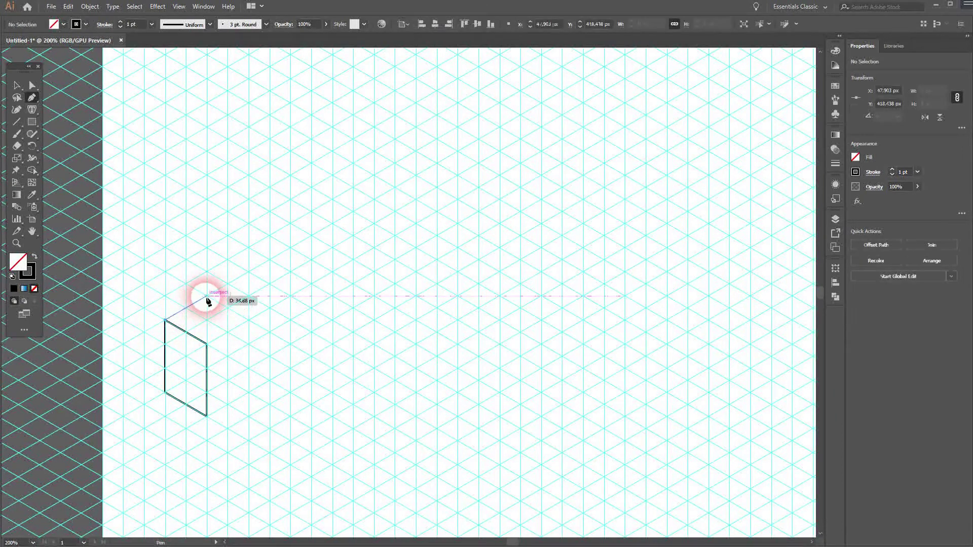
{"action": "left_click", "coordinate": [208, 300]}
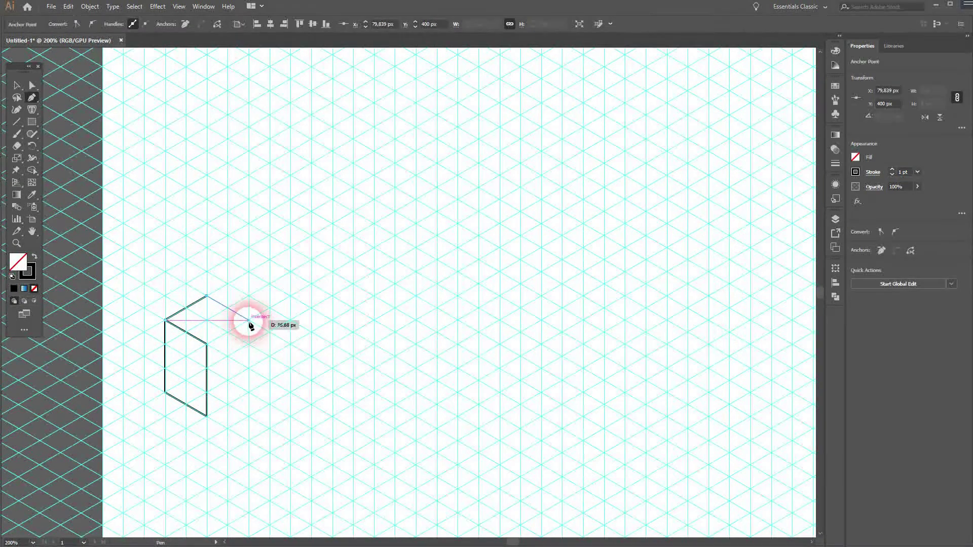
{"action": "left_click", "coordinate": [249, 322]}
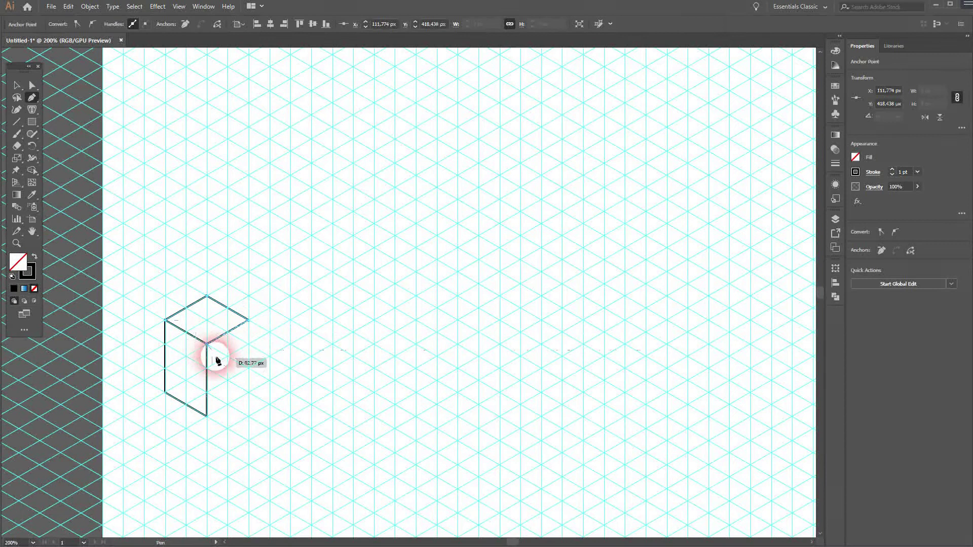
{"action": "left_click", "coordinate": [207, 344]}
{"action": "left_click", "coordinate": [251, 404], "text": "ctrl"}
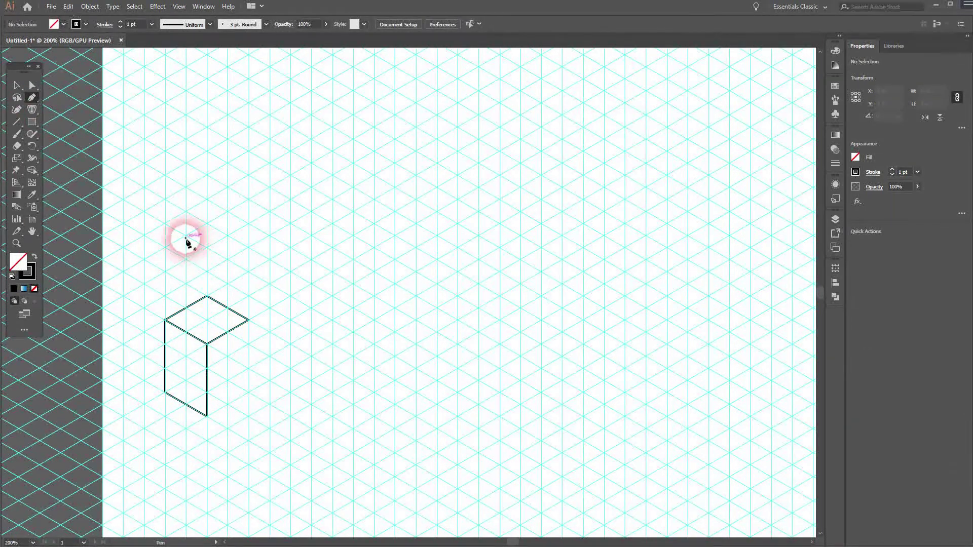
{"action": "left_click", "coordinate": [18, 90]}
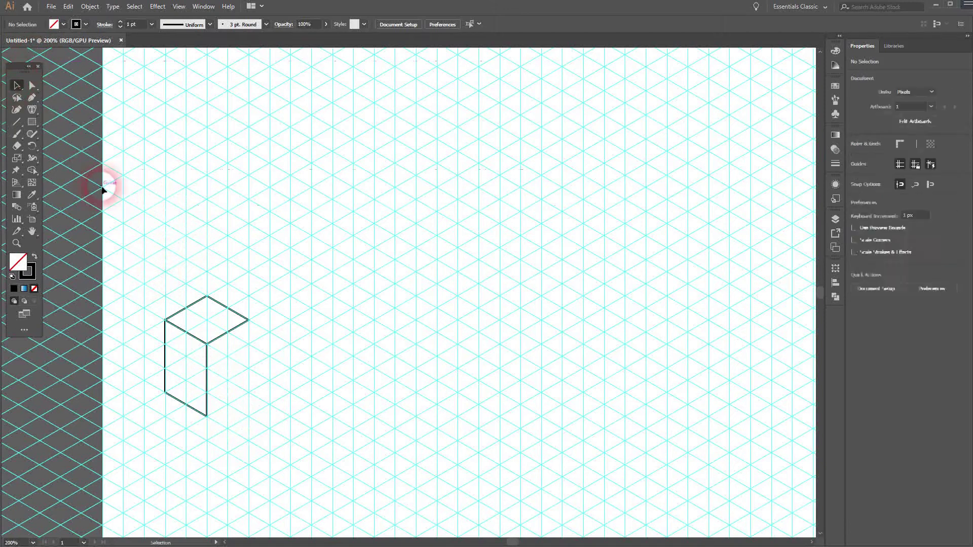
{"action": "left_click_drag", "start_coordinate": [241, 312], "coordinate": [263, 298]}
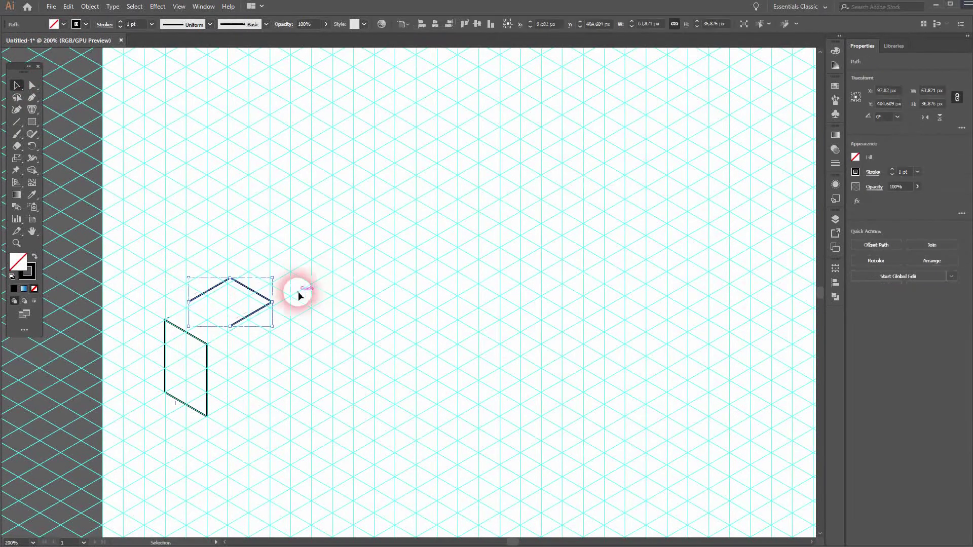
{"action": "key", "text": "ctrl+z"}
- Draw the right face and the inner vertical edge down to the cube's bottom corner
{"action": "left_click", "coordinate": [250, 319]}
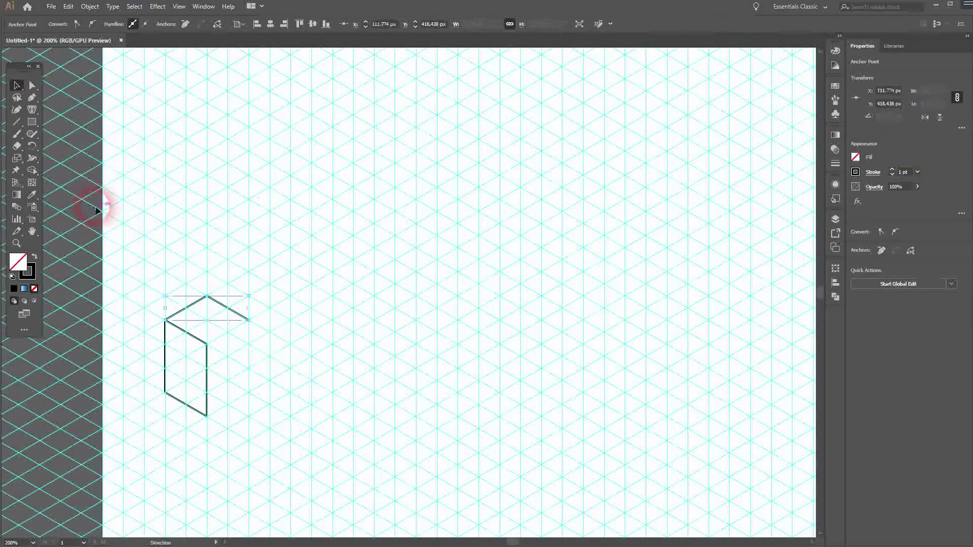
{"action": "left_click", "coordinate": [33, 97]}
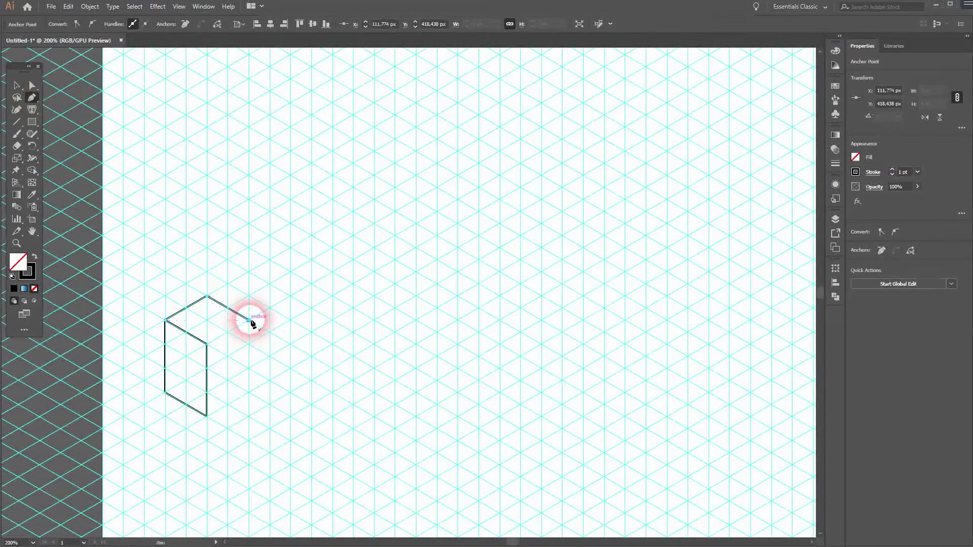
{"action": "left_click_drag", "start_coordinate": [249, 320], "coordinate": [167, 324]}
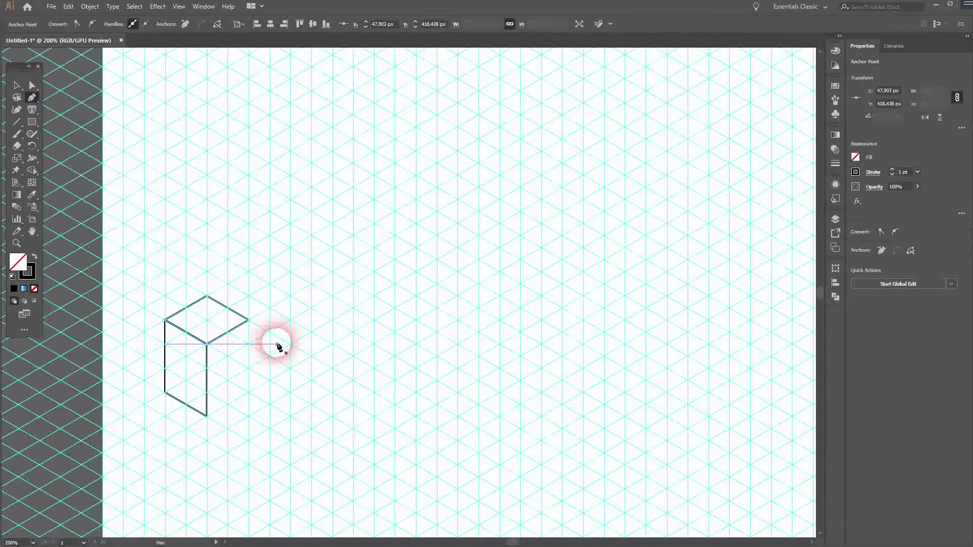
{"action": "left_click_drag", "start_coordinate": [207, 415], "coordinate": [248, 396]}
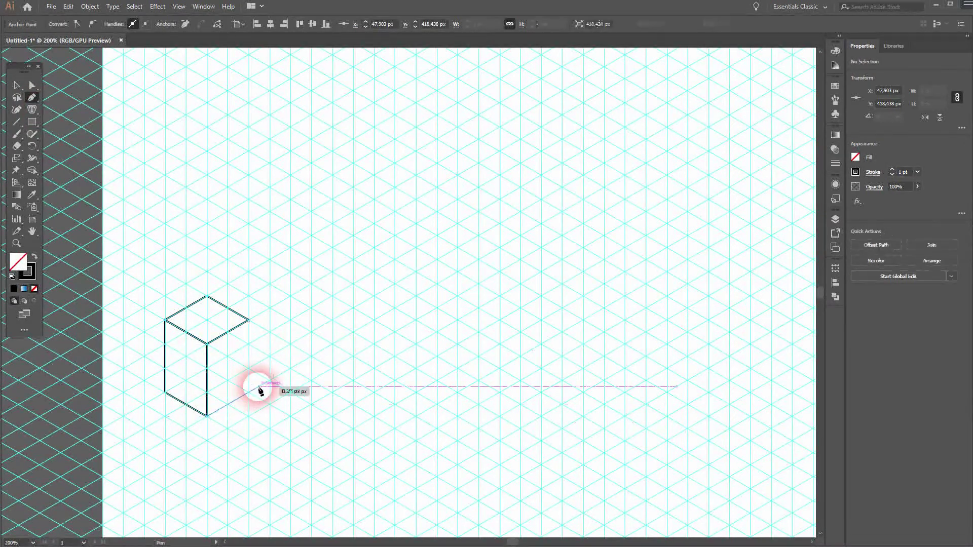
{"action": "left_click", "coordinate": [249, 396]}
{"action": "left_click", "coordinate": [249, 323]}
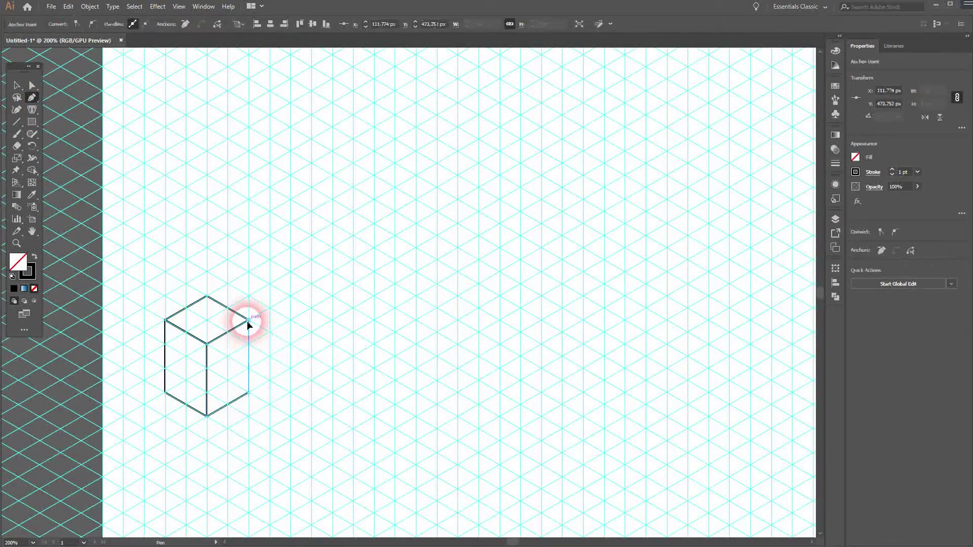
{"action": "left_click", "coordinate": [212, 347]}
{"action": "left_click", "coordinate": [208, 414]}
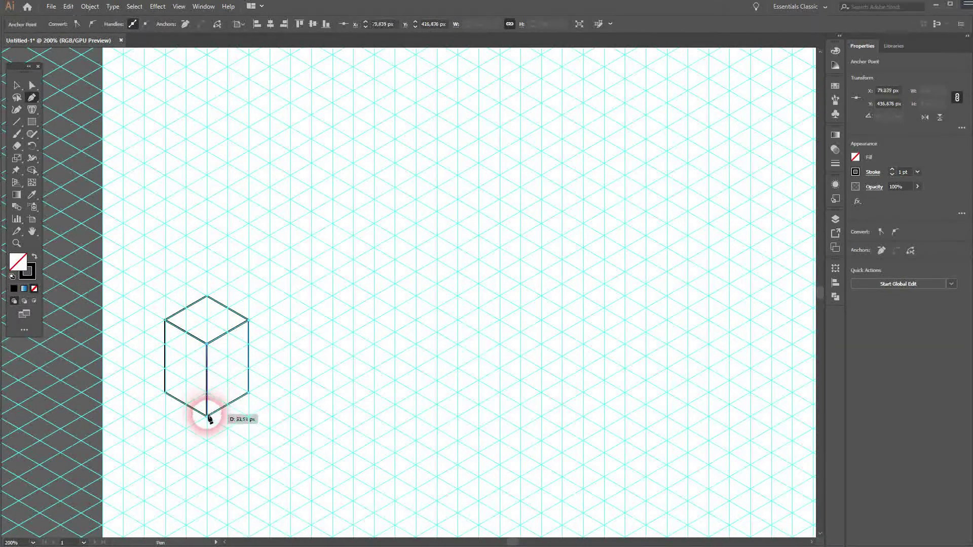
{"action": "key", "text": "Escape"}
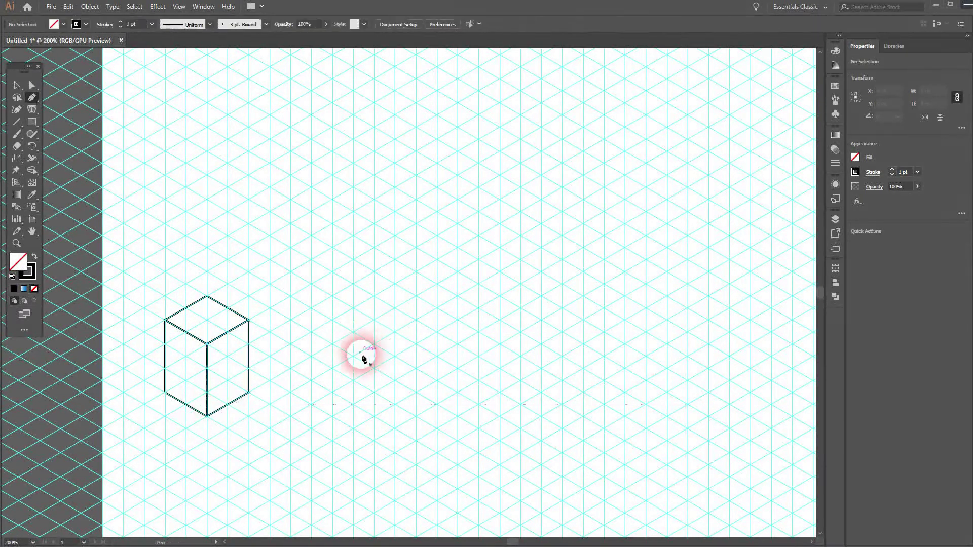
{"action": "left_click", "coordinate": [17, 85]}
{"action": "left_click", "coordinate": [296, 323]}
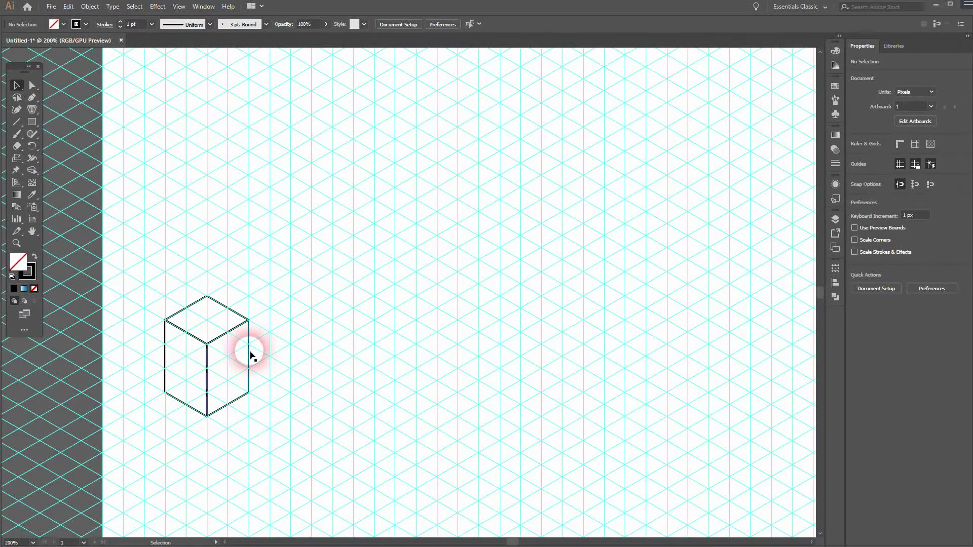
{"action": "left_click_drag", "start_coordinate": [249, 355], "coordinate": [339, 350]}
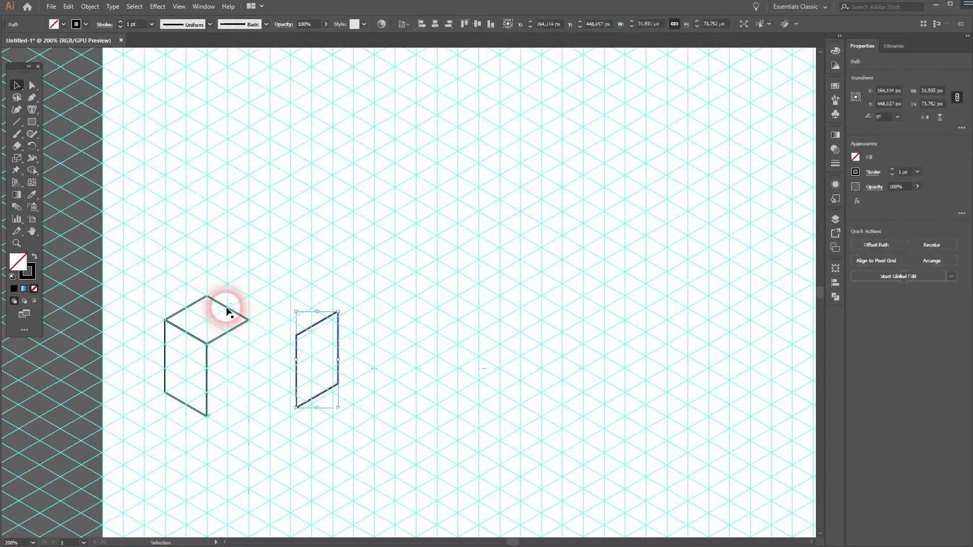
{"action": "left_click_drag", "start_coordinate": [258, 236], "coordinate": [258, 229]}
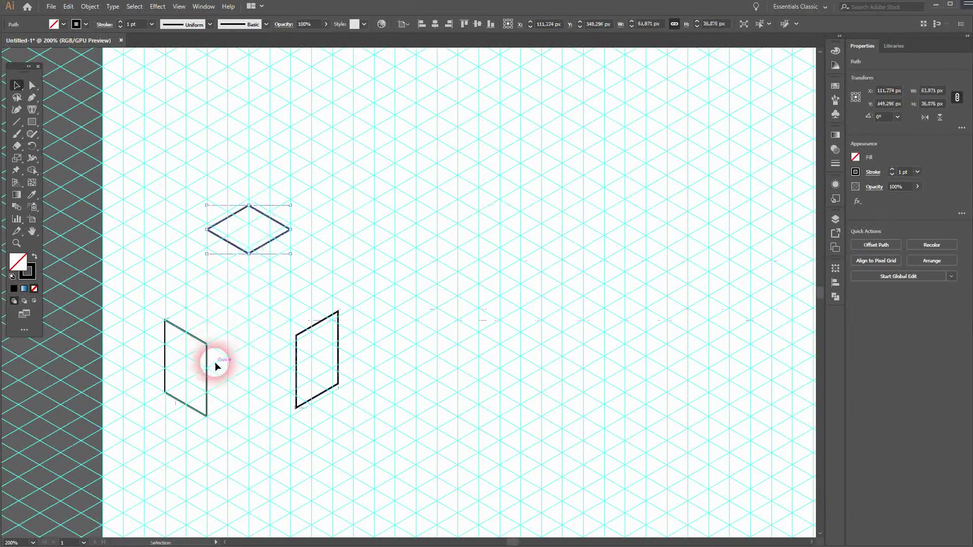
{"action": "key", "text": "ctrl+z"}
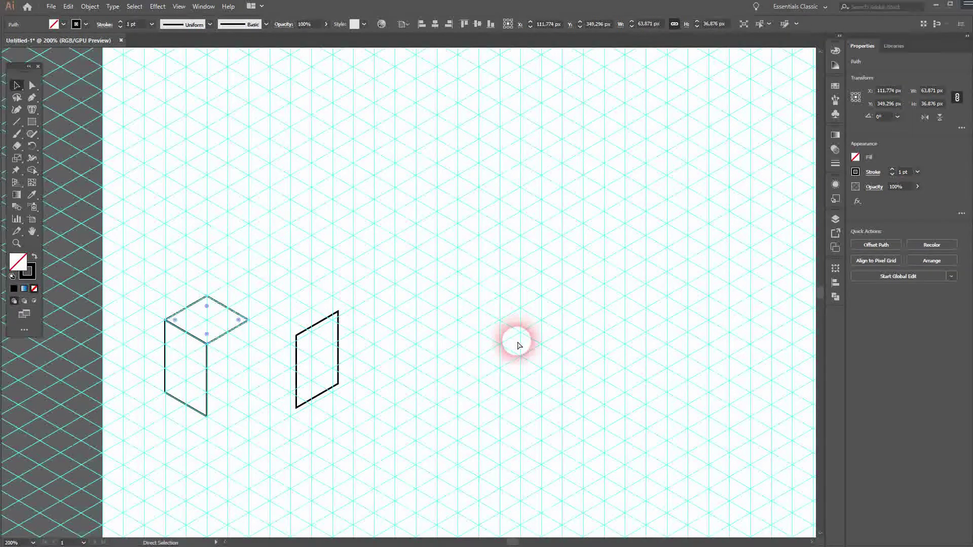
{"action": "key", "text": "ctrl+z"}
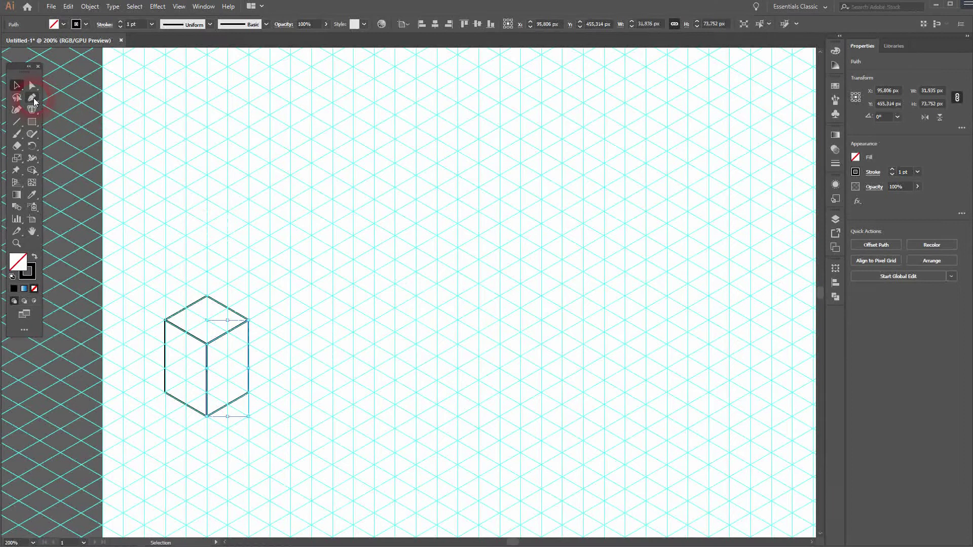
{"action": "left_click", "coordinate": [263, 254]}
{"action": "key", "text": "p"}
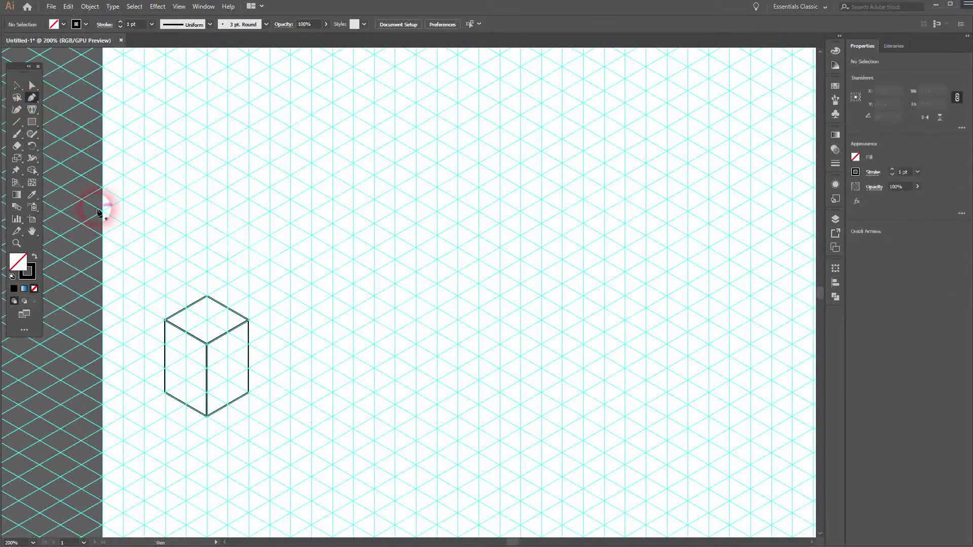
- Draw a closed four-point parallelogram shadow from the cube's bottom corner toward the lower right
{"action": "left_click", "coordinate": [209, 417]}
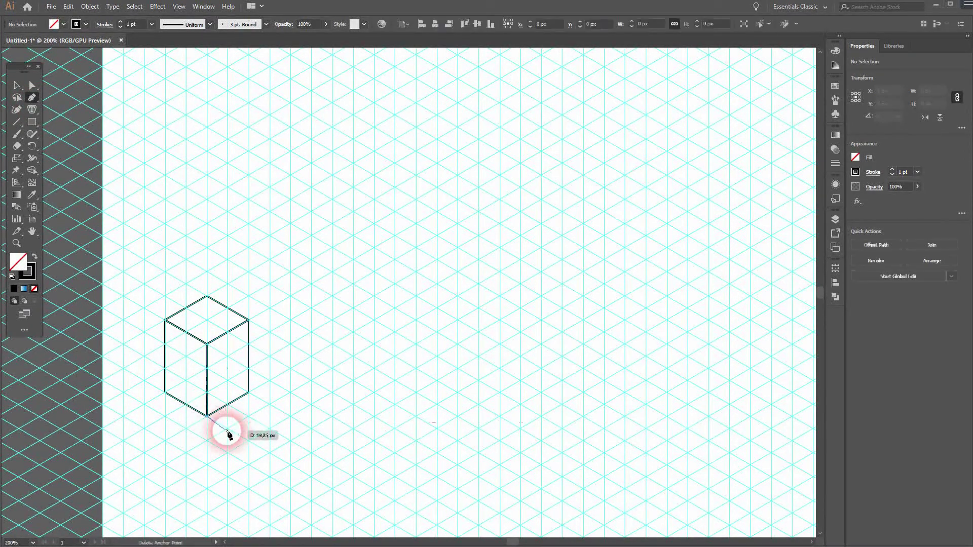
{"action": "left_click", "coordinate": [270, 457]}
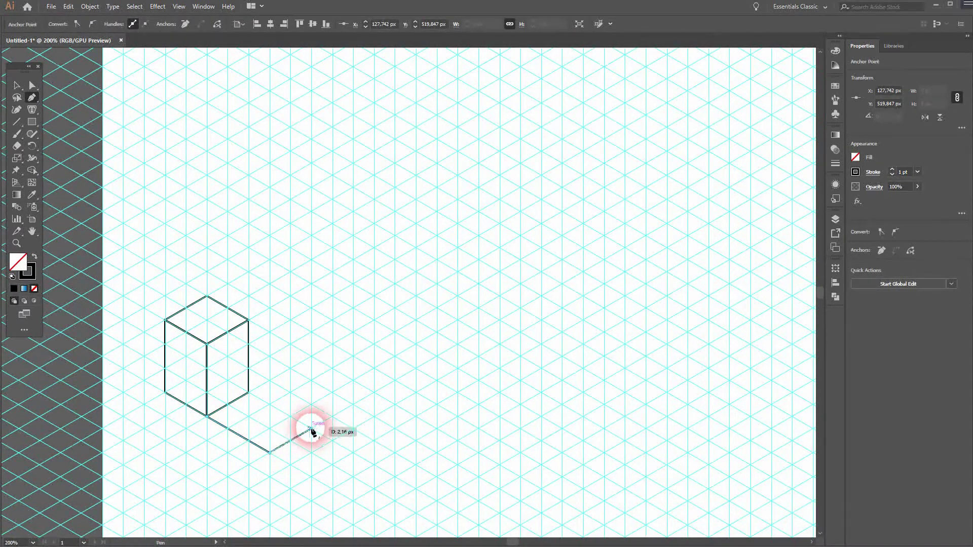
{"action": "left_click", "coordinate": [311, 431]}
{"action": "left_click", "coordinate": [249, 397]}
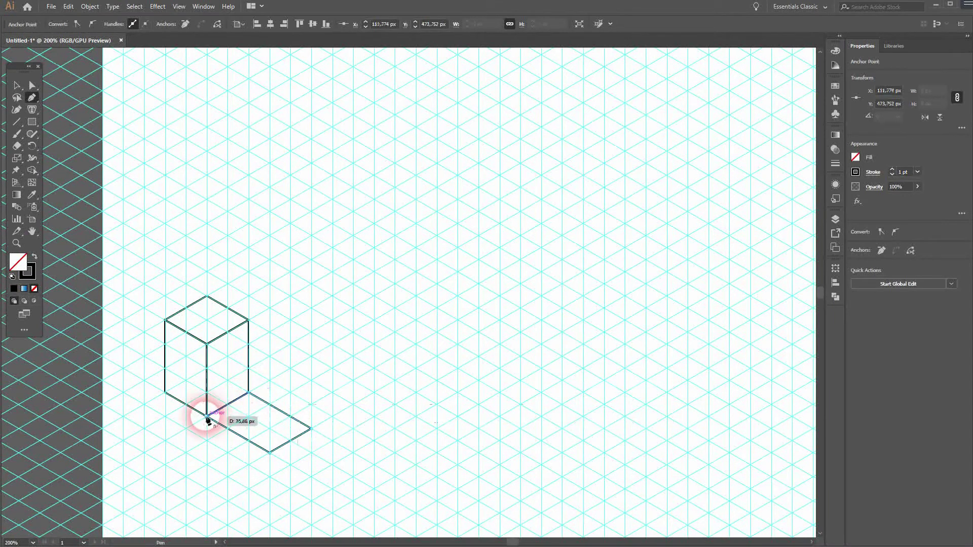
{"action": "left_click", "coordinate": [13, 86]}
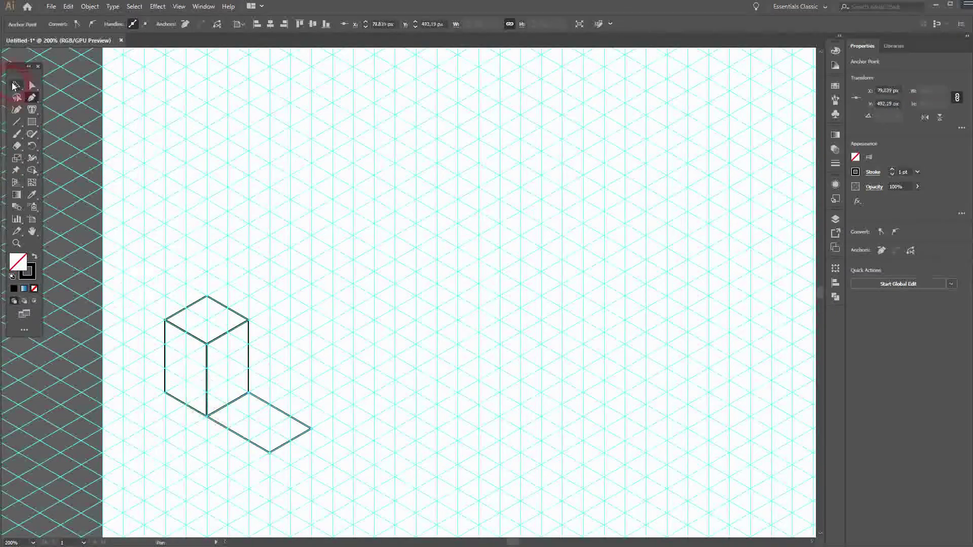
{"action": "left_click", "coordinate": [406, 392]}
{"action": "left_click", "coordinate": [468, 397]}
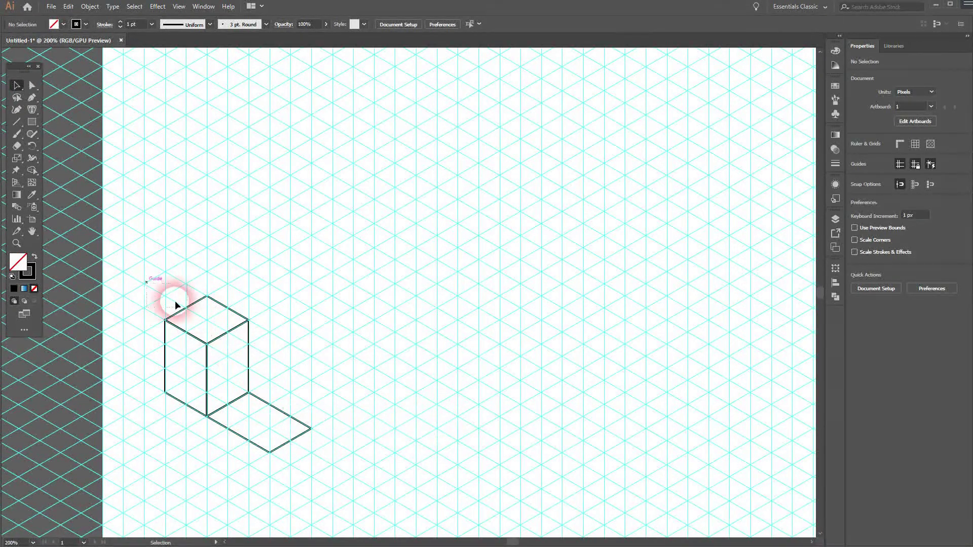
- Alt+Shift-drag a copy of the whole cube upward so it sits on the top face
{"action": "left_click_drag", "start_coordinate": [147, 279], "coordinate": [292, 354]}
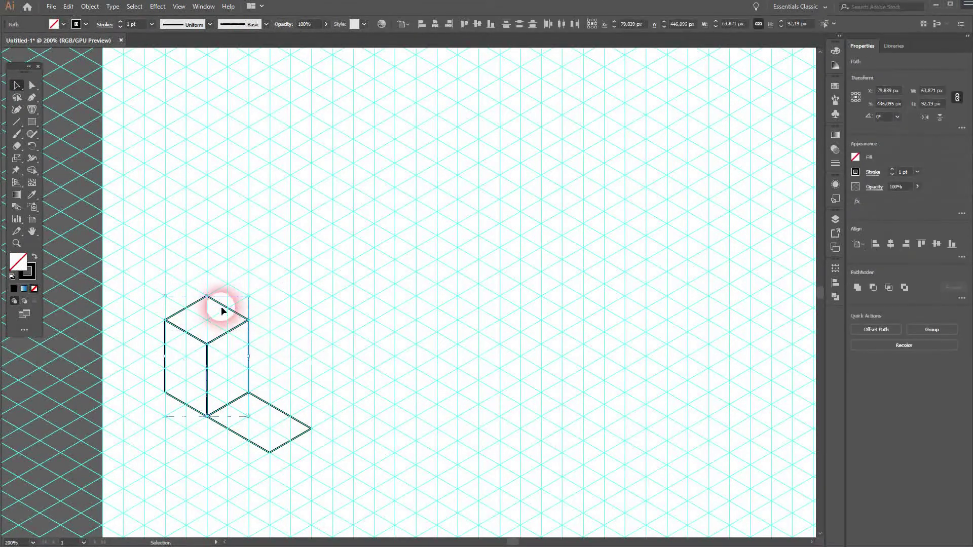
{"action": "left_click_drag", "start_coordinate": [223, 308], "coordinate": [228, 204]}
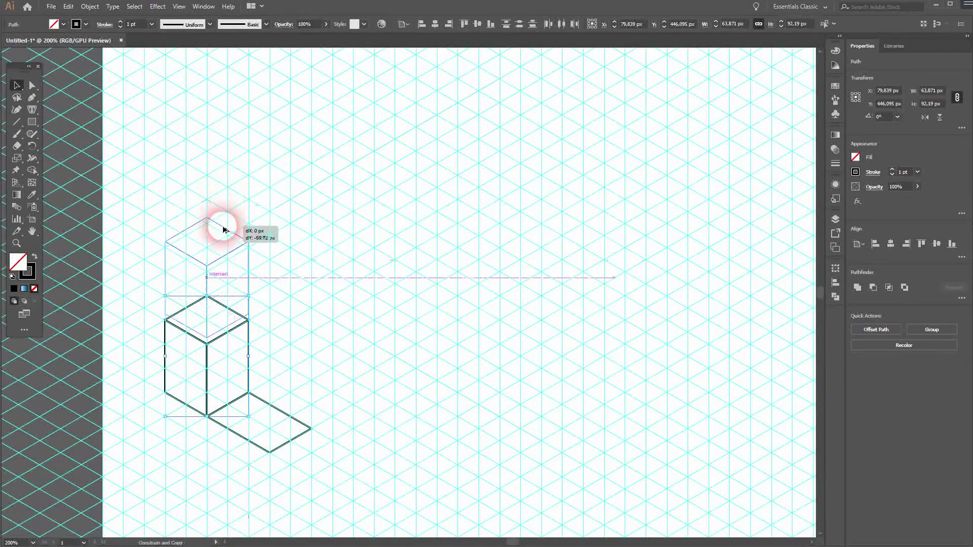
{"action": "left_click_drag", "start_coordinate": [228, 204], "coordinate": [225, 235]}
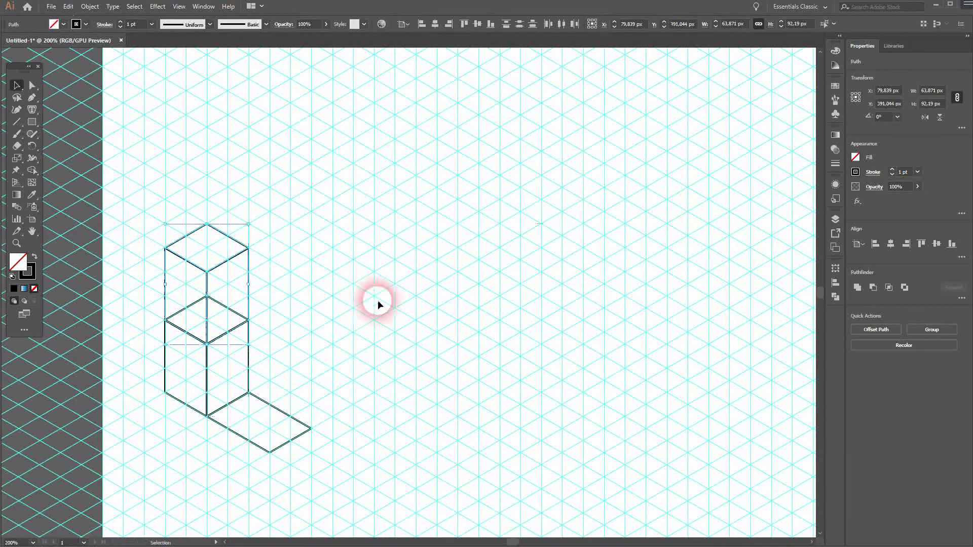
{"action": "left_click", "coordinate": [370, 314]}
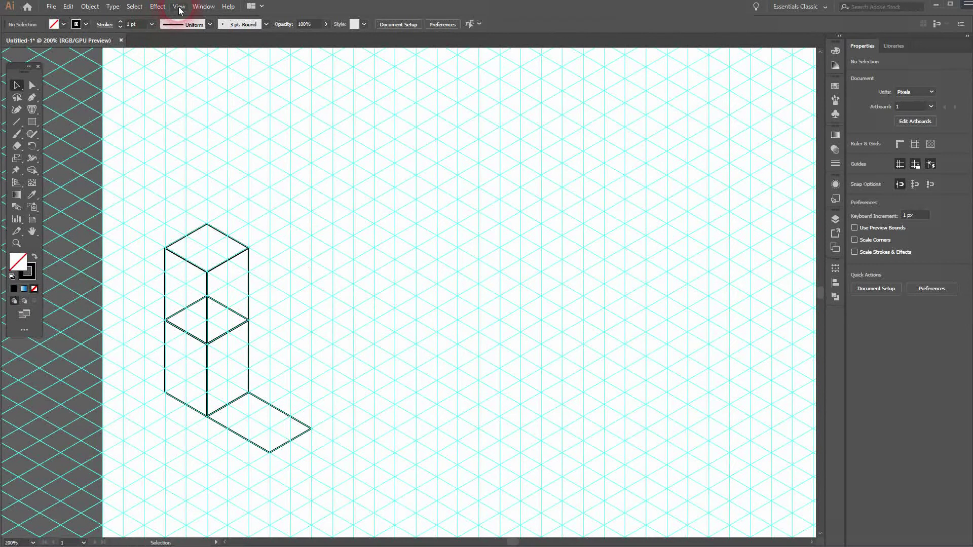
- Fill the lower cube's left face with medium blue after trying dark blue
{"action": "left_click", "coordinate": [167, 359]}
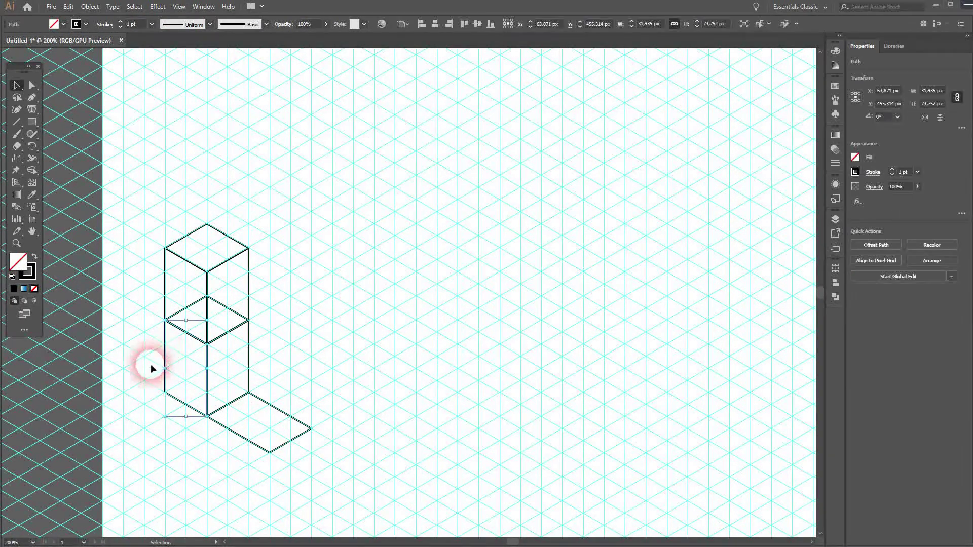
{"action": "left_click", "coordinate": [36, 260]}
{"action": "left_click", "coordinate": [63, 24]}
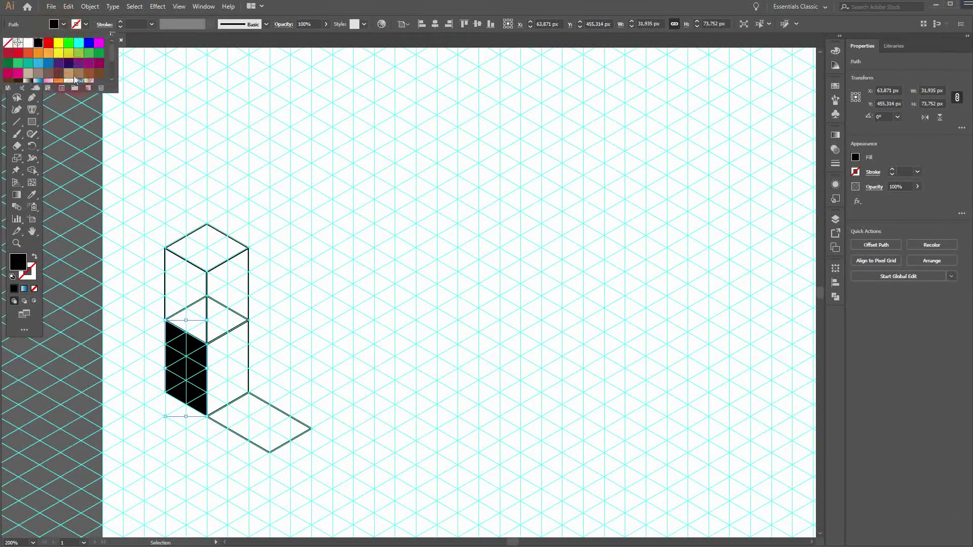
{"action": "left_click", "coordinate": [63, 67]}
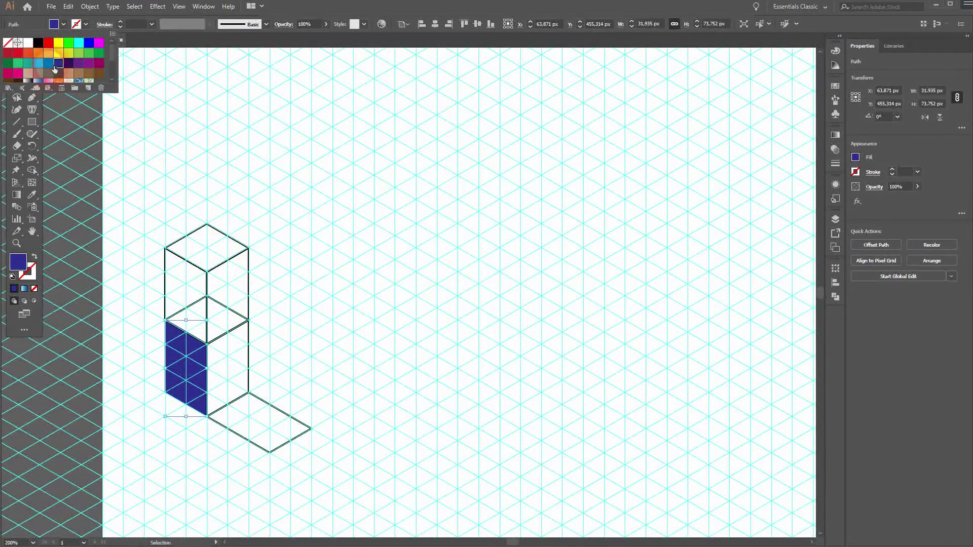
{"action": "left_click", "coordinate": [50, 64]}
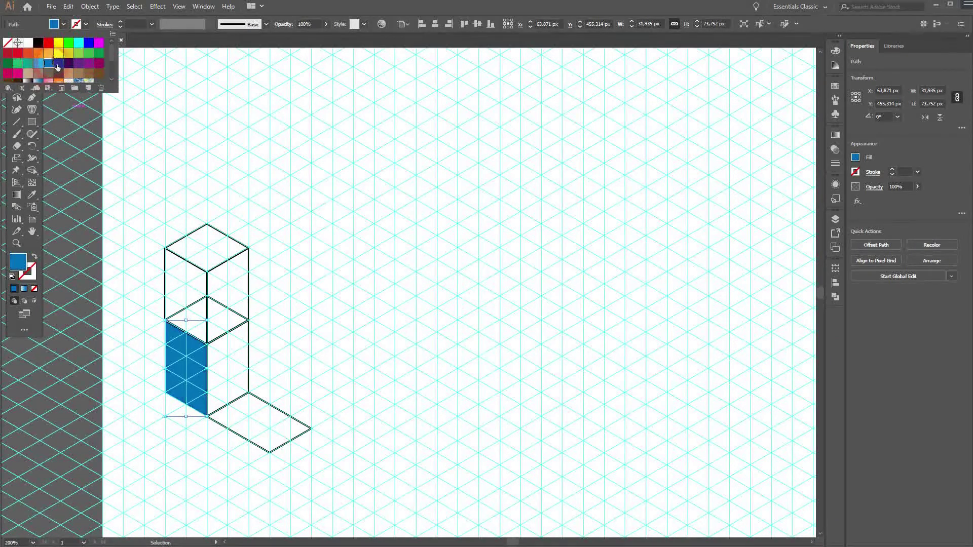
{"action": "left_click", "coordinate": [62, 67]}
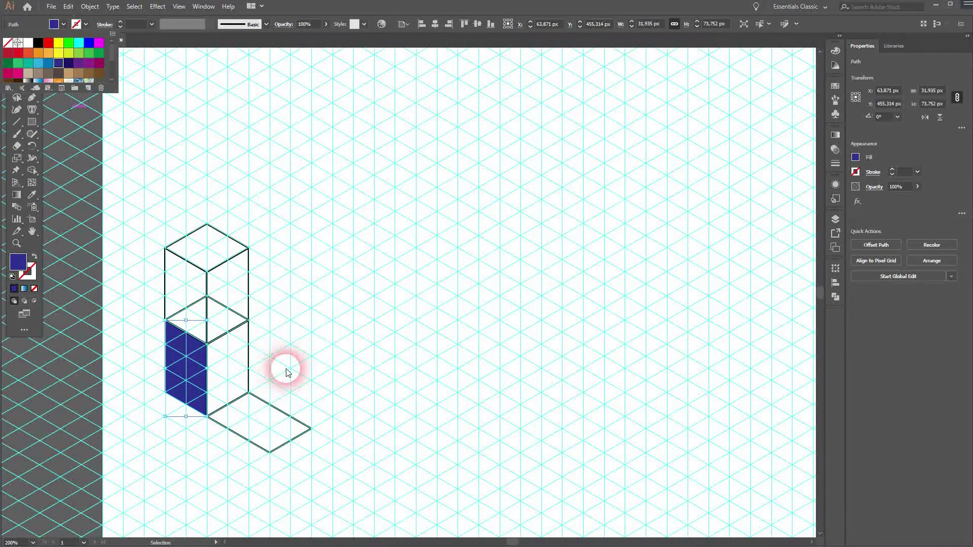
{"action": "left_click", "coordinate": [49, 64]}
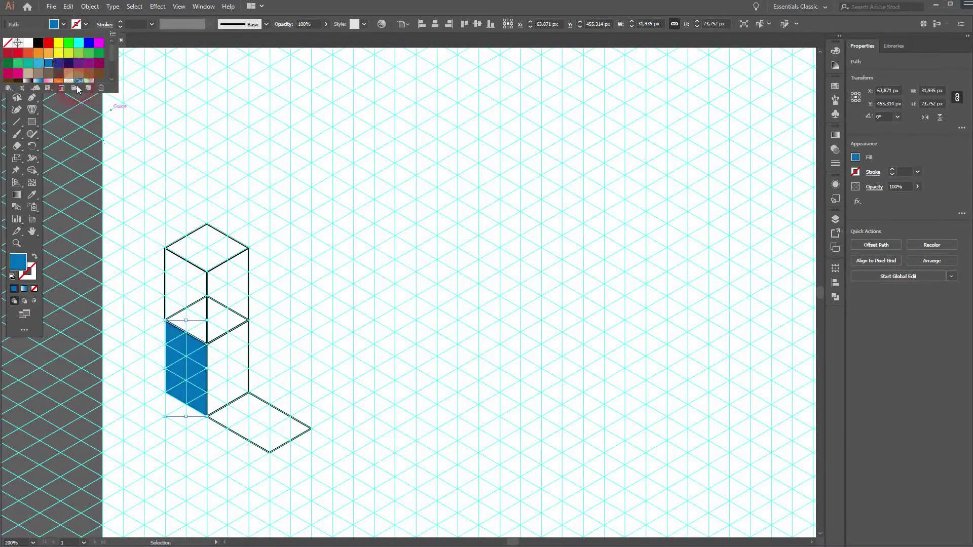
- Fill the lower cube's right face with dark blue
{"action": "left_click", "coordinate": [251, 334]}
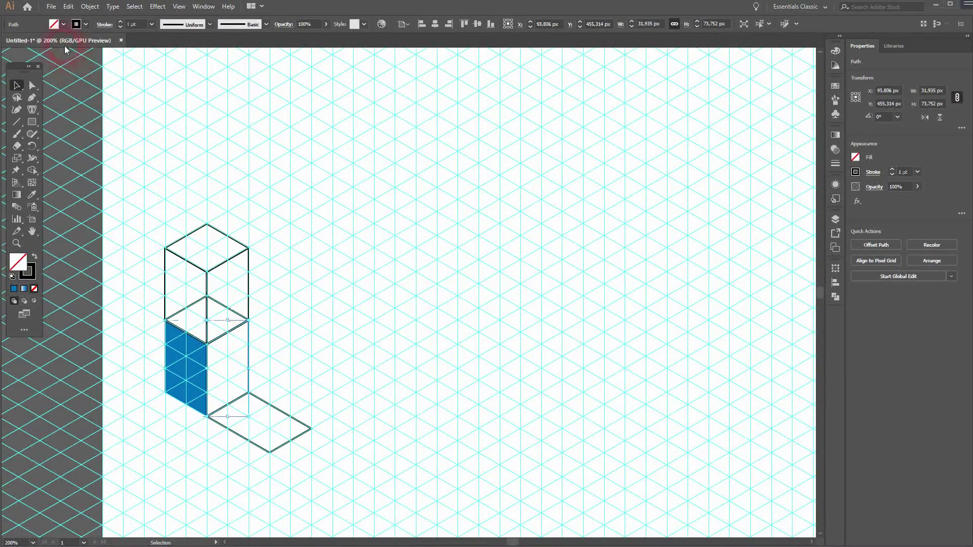
{"action": "left_click", "coordinate": [35, 260]}
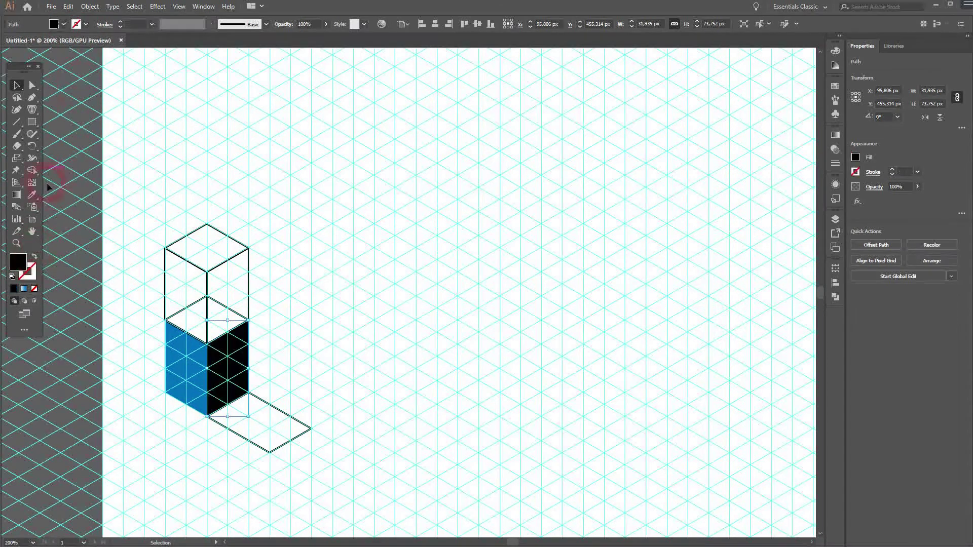
{"action": "left_click", "coordinate": [63, 25]}
{"action": "left_click", "coordinate": [65, 62]}
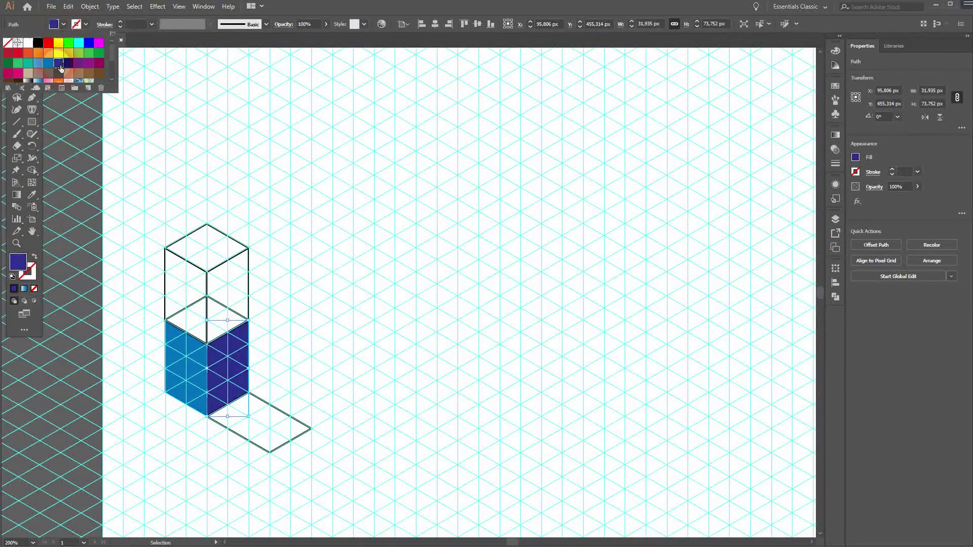
{"action": "left_click", "coordinate": [294, 329]}
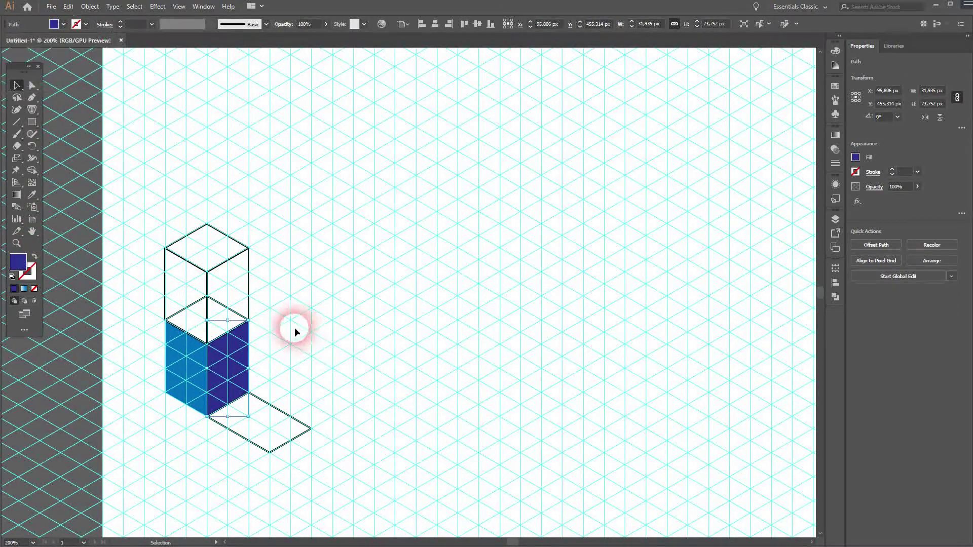
- Fill the lower cube's top face with the light cyan swatch
{"action": "left_click", "coordinate": [219, 303]}
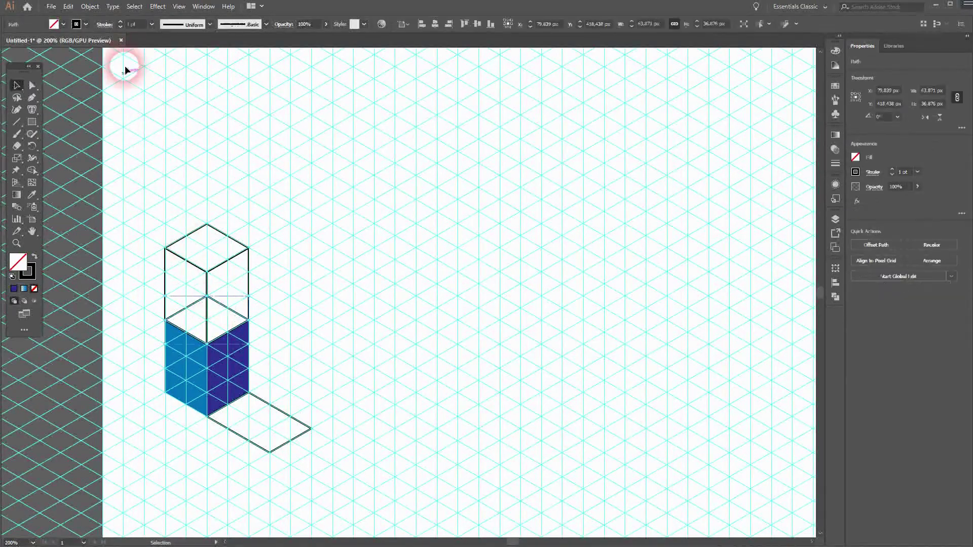
{"action": "left_click", "coordinate": [34, 259]}
{"action": "left_click", "coordinate": [58, 24]}
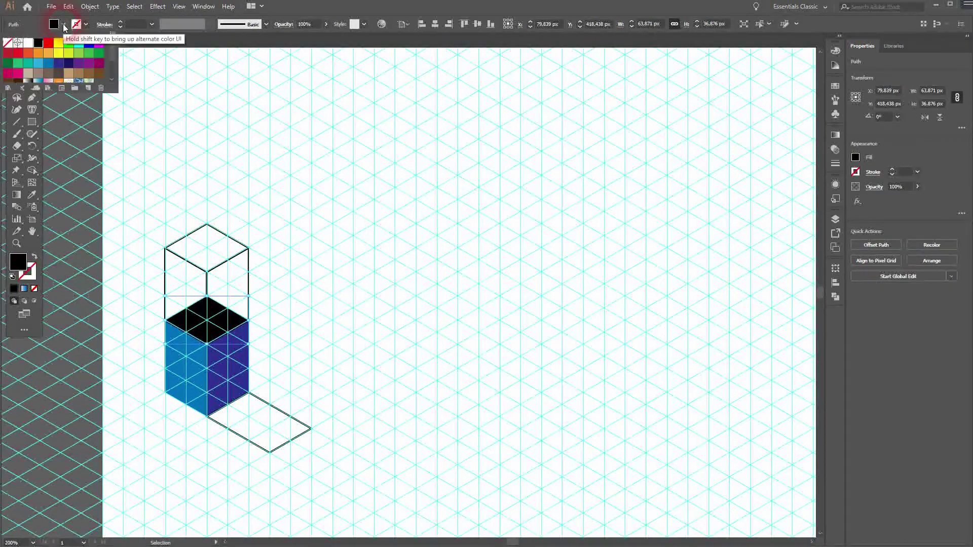
{"action": "left_click", "coordinate": [39, 65]}
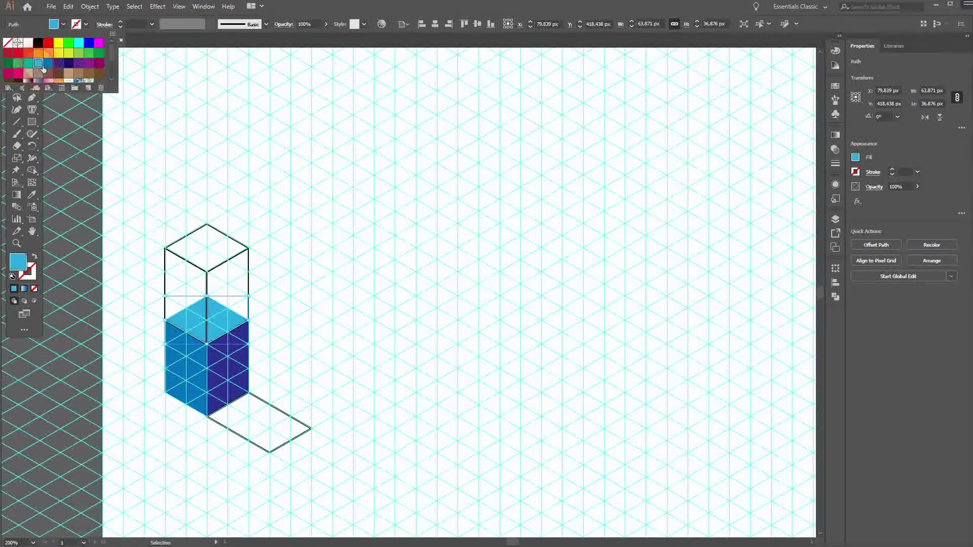
{"action": "left_click", "coordinate": [350, 296]}
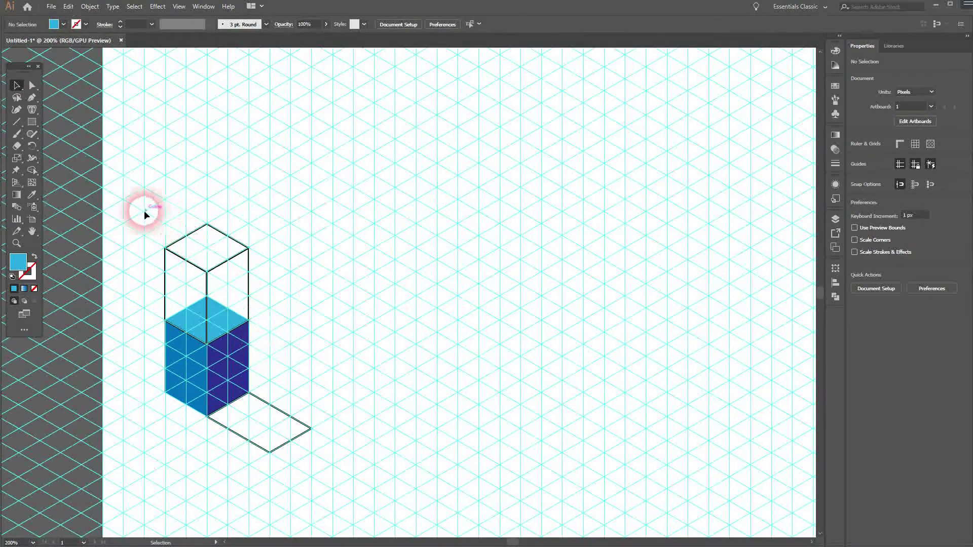
- Delete the outline cube, stack a blue-cube copy on top, and set its opacity to about 32%
{"action": "left_click", "coordinate": [248, 263]}
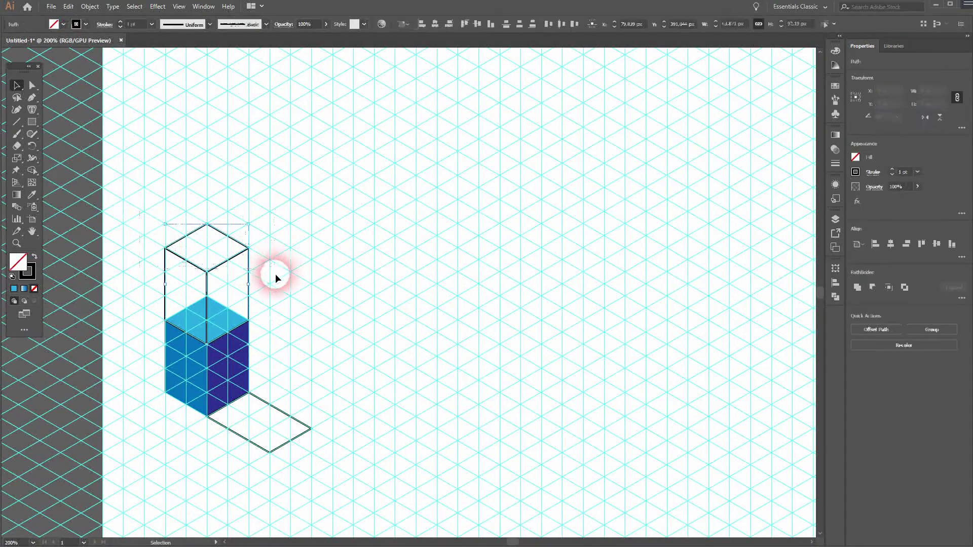
{"action": "key", "text": "Delete"}
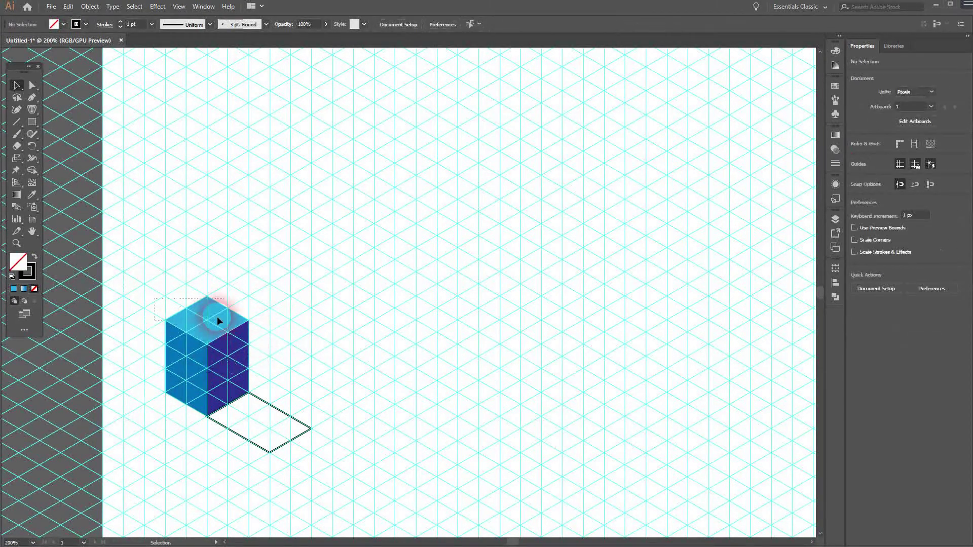
{"action": "left_click", "coordinate": [218, 303]}
{"action": "left_click_drag", "start_coordinate": [221, 306], "coordinate": [221, 234]}
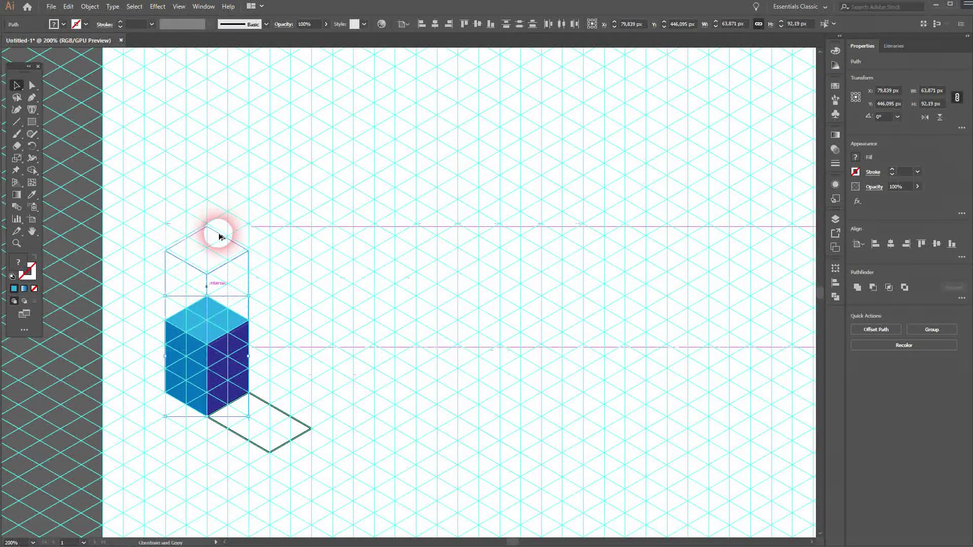
{"action": "left_click_drag", "start_coordinate": [221, 234], "coordinate": [221, 228]}
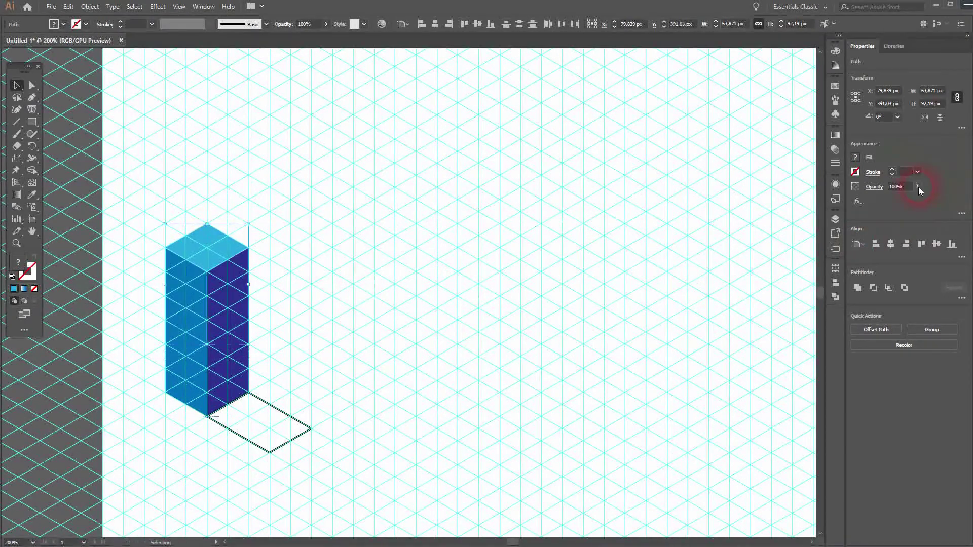
{"action": "left_click_drag", "start_coordinate": [902, 200], "coordinate": [890, 201]}
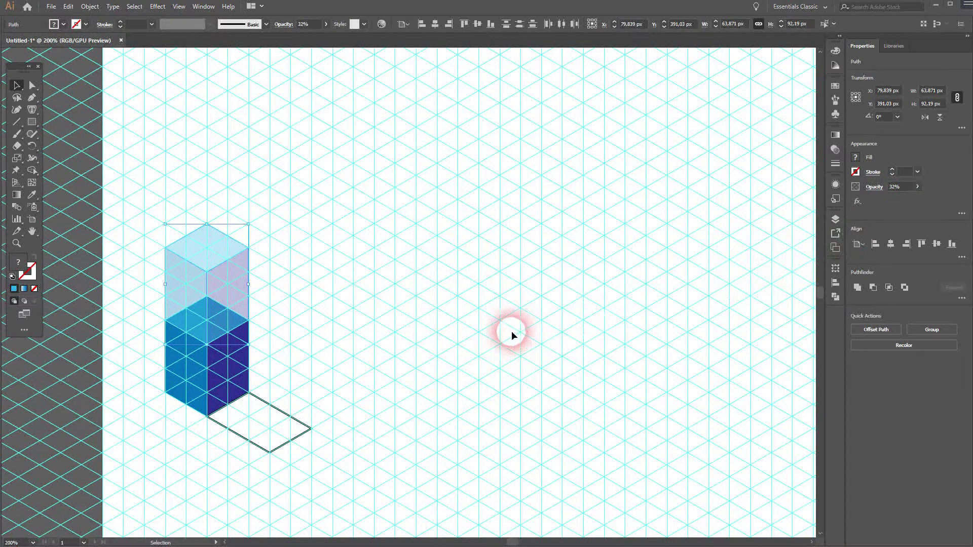
{"action": "left_click", "coordinate": [304, 217]}
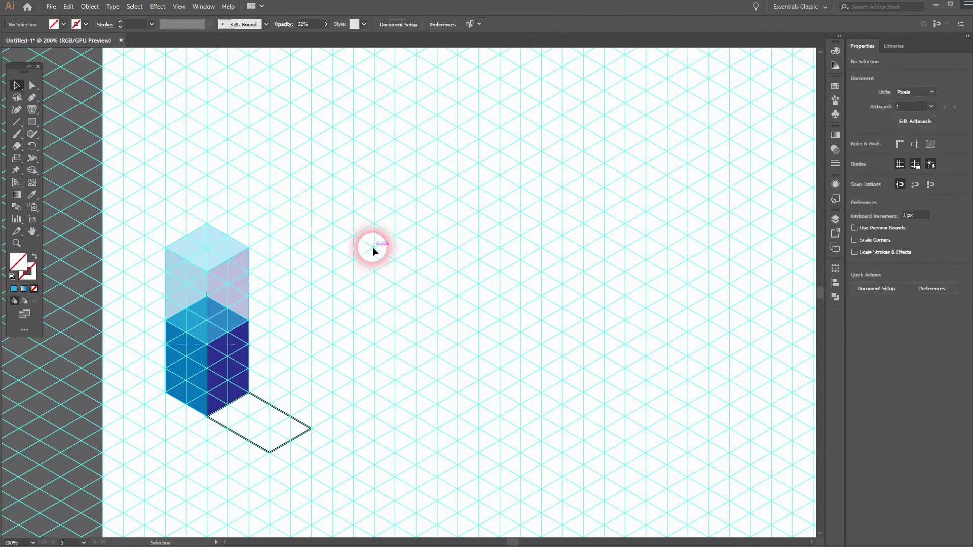
- Swap the floor parallelogram's stroke to fill and apply a white-to-dark-blue gradient
{"action": "left_click", "coordinate": [304, 438]}
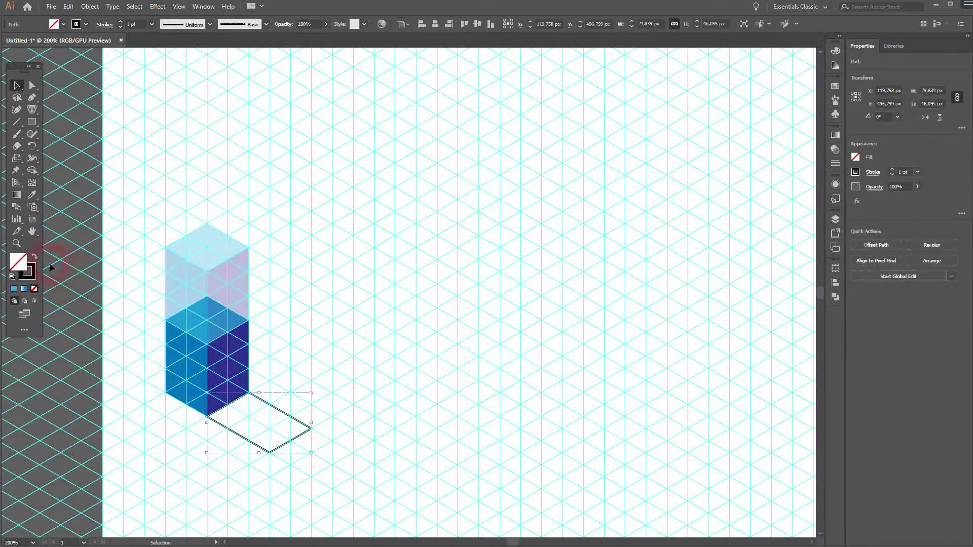
{"action": "key", "text": "shift+x"}
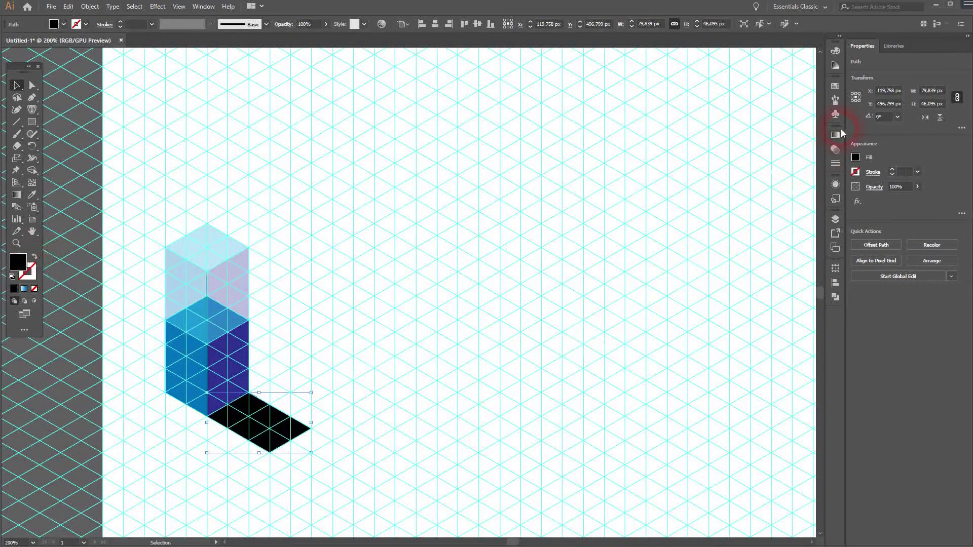
{"action": "left_click", "coordinate": [837, 135]}
{"action": "left_click", "coordinate": [728, 147]}
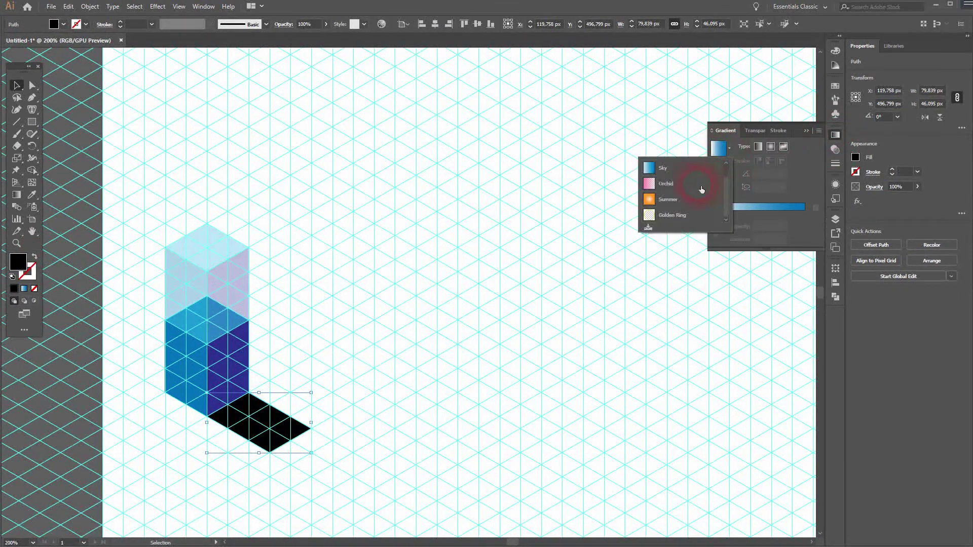
{"action": "left_click", "coordinate": [651, 173]}
{"action": "left_click", "coordinate": [720, 169]}
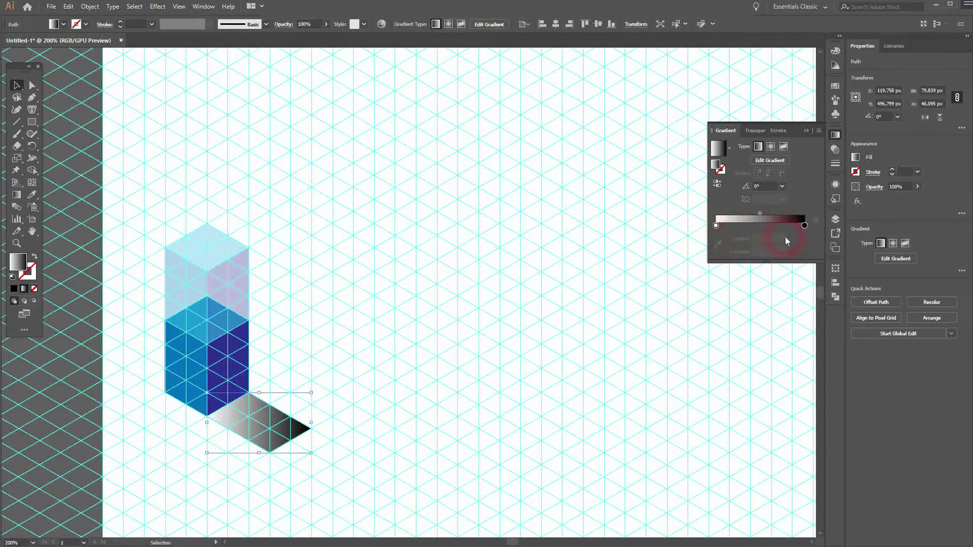
{"action": "double_click", "coordinate": [805, 226]}
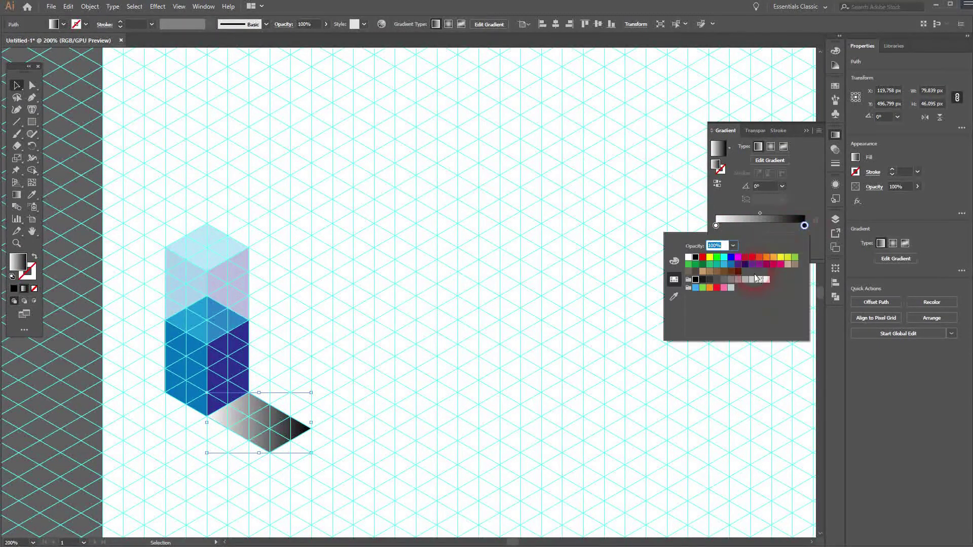
{"action": "left_click", "coordinate": [748, 265]}
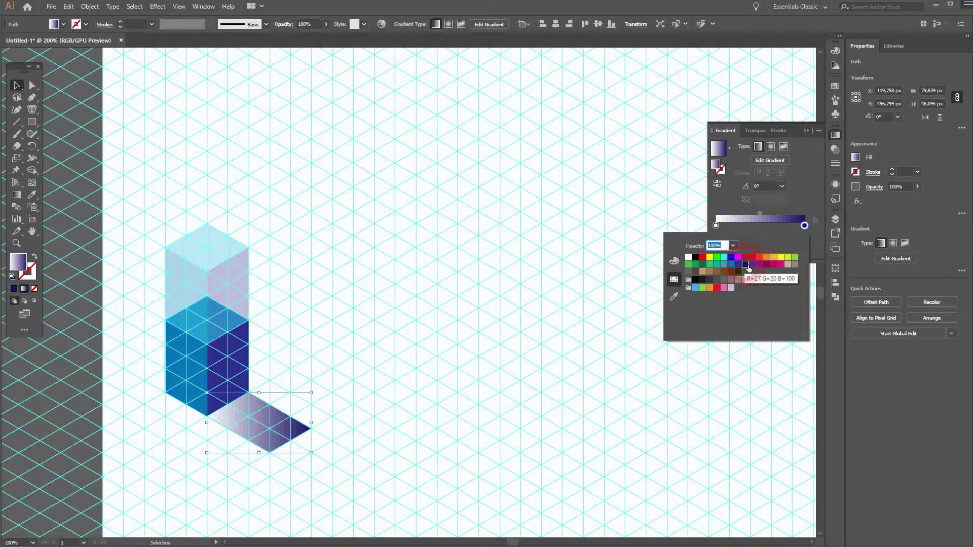
{"action": "left_click", "coordinate": [806, 196]}
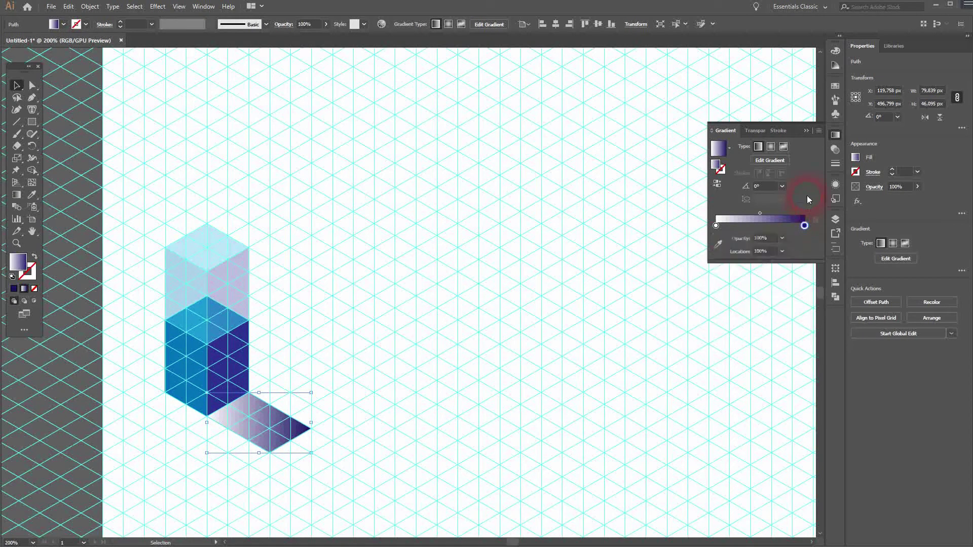
{"action": "left_click", "coordinate": [17, 196]}
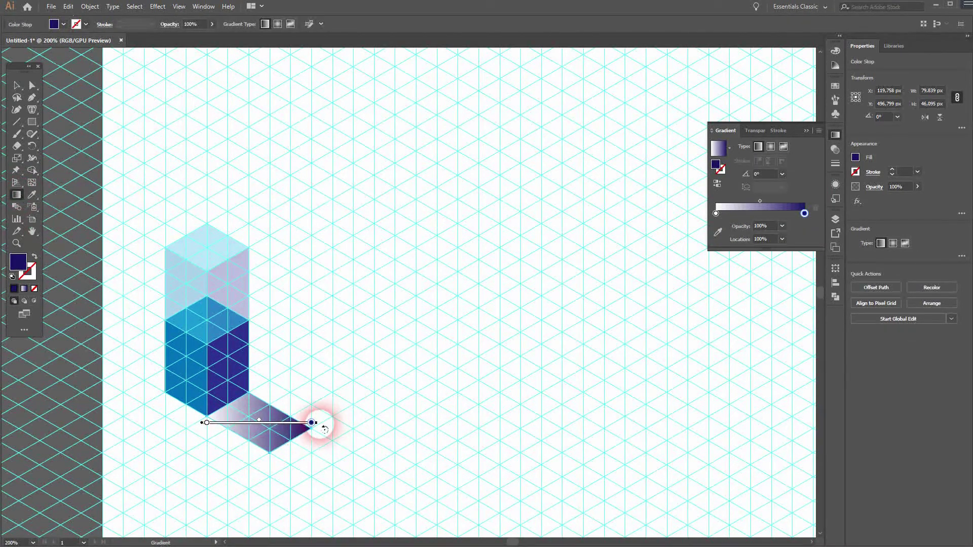
- Redraw the gradient across the shadow from the column base outward, removing a stray stop
{"action": "mouse_move", "coordinate": [323, 430]}
{"action": "left_mouse_down"}
{"action": "mouse_move", "coordinate": [141, 362]}
{"action": "mouse_move", "coordinate": [223, 401]}
{"action": "left_mouse_up"}
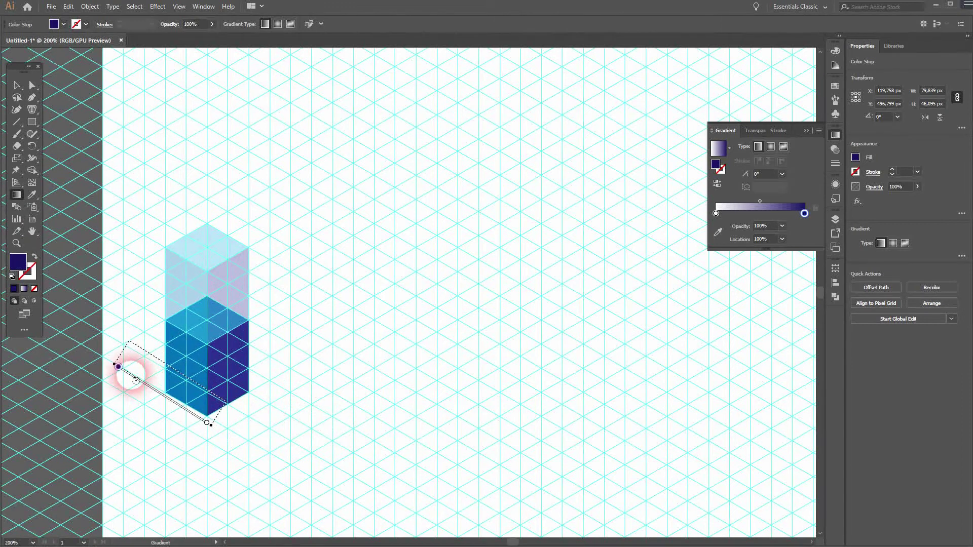
{"action": "left_click", "coordinate": [193, 385]}
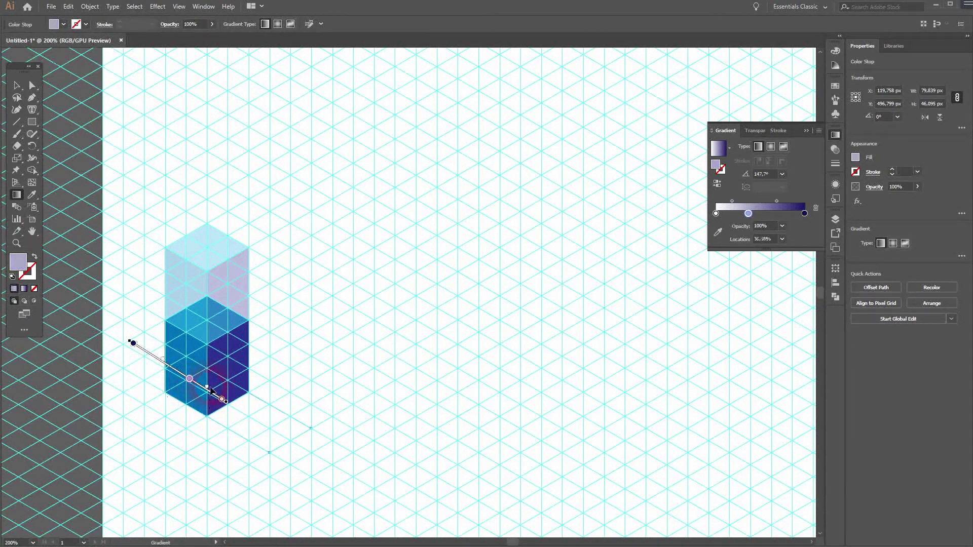
{"action": "left_click", "coordinate": [816, 209]}
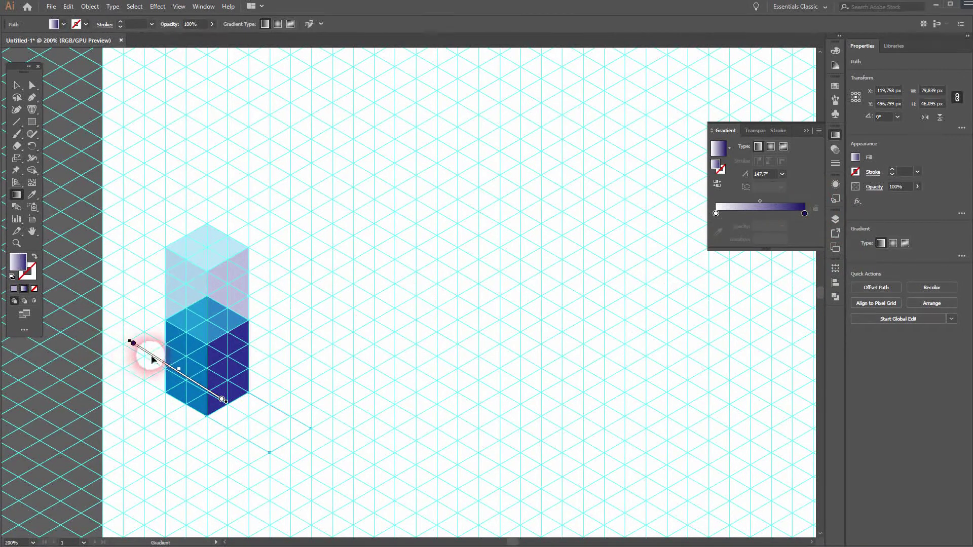
{"action": "left_click_drag", "start_coordinate": [178, 359], "coordinate": [270, 417]}
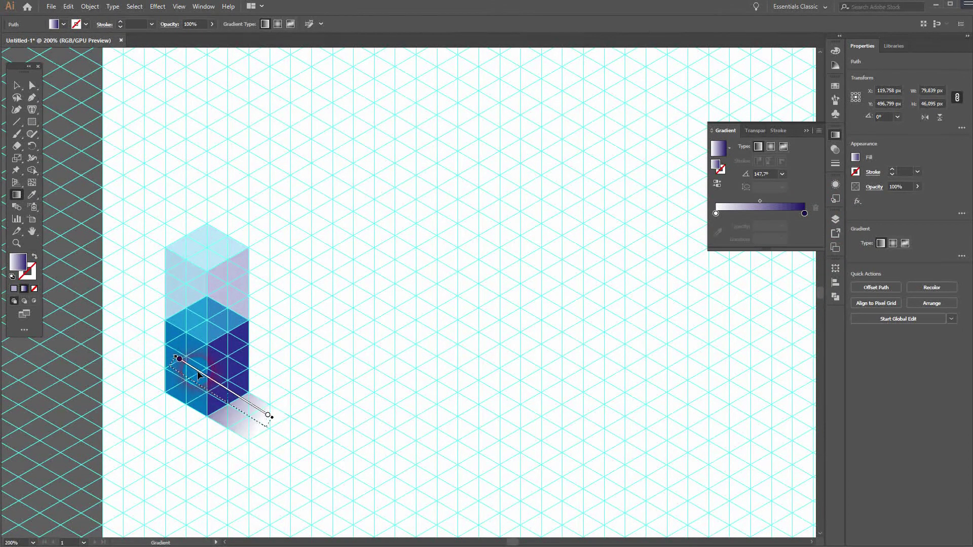
{"action": "left_click_drag", "start_coordinate": [200, 376], "coordinate": [252, 413]}
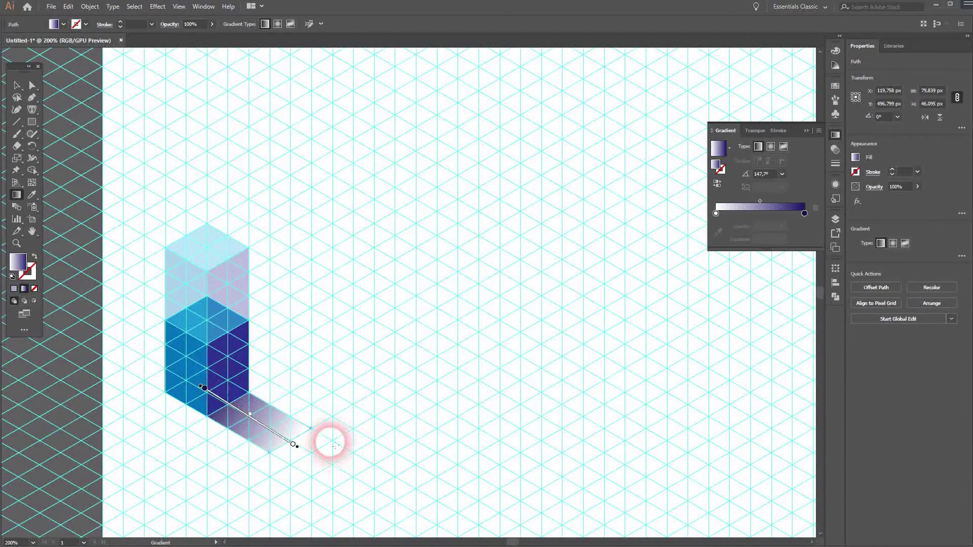
- Adjust the stops so dark blue sits at the column base and white fades outward, then deselect
{"action": "left_click", "coordinate": [290, 441]}
{"action": "mouse_move", "coordinate": [293, 443]}
{"action": "left_mouse_down"}
{"action": "mouse_move", "coordinate": [259, 428]}
{"action": "mouse_move", "coordinate": [300, 450]}
{"action": "left_mouse_up"}
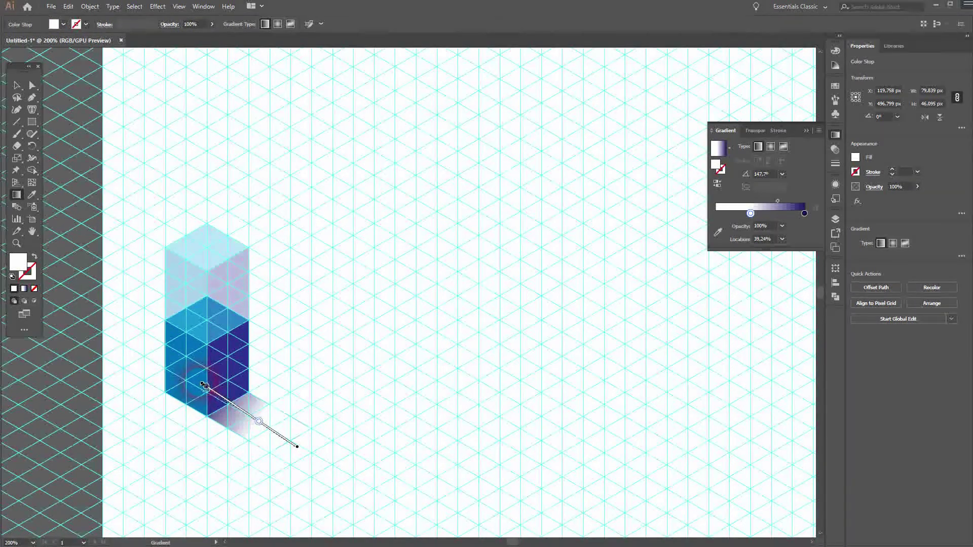
{"action": "left_click_drag", "start_coordinate": [201, 388], "coordinate": [231, 359]}
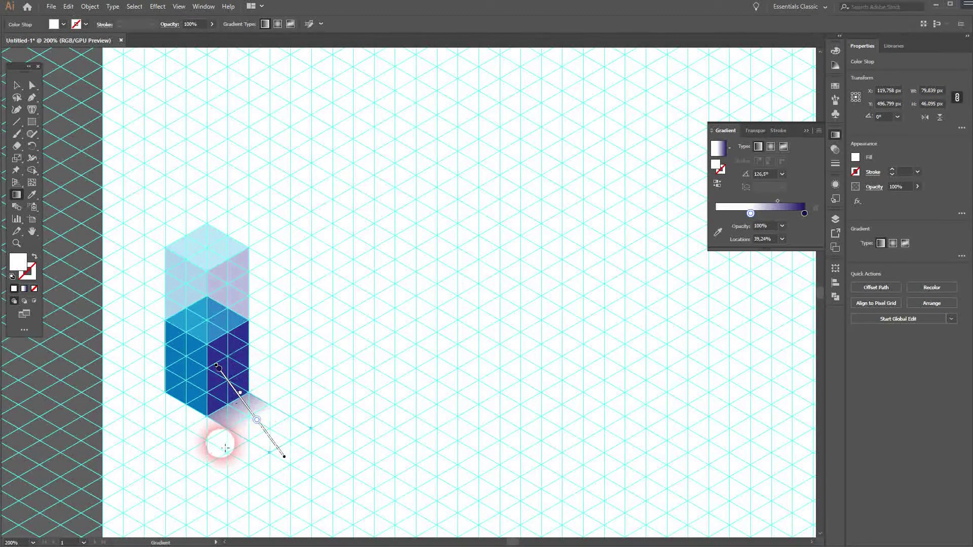
{"action": "left_click_drag", "start_coordinate": [296, 449], "coordinate": [282, 456]}
{"action": "left_click", "coordinate": [258, 421]}
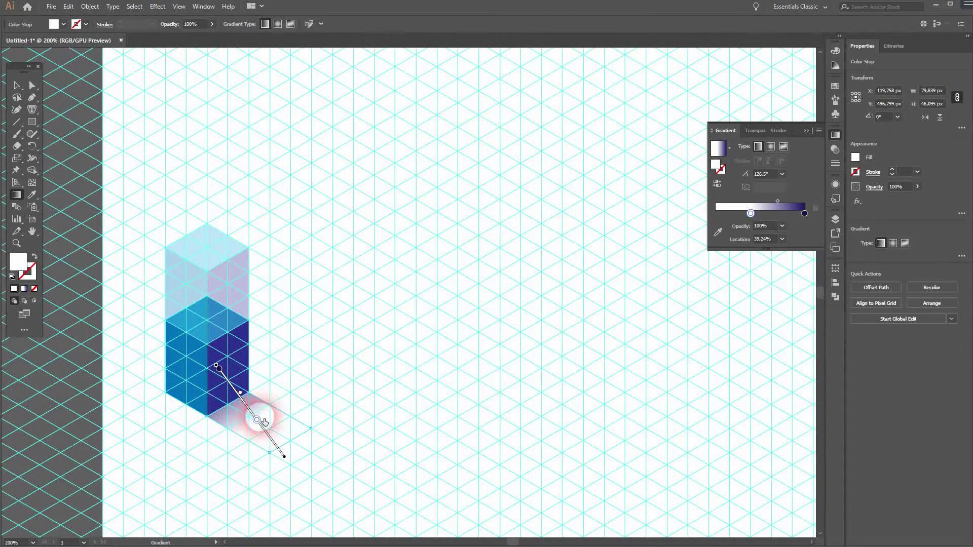
{"action": "left_click_drag", "start_coordinate": [219, 369], "coordinate": [238, 388]}
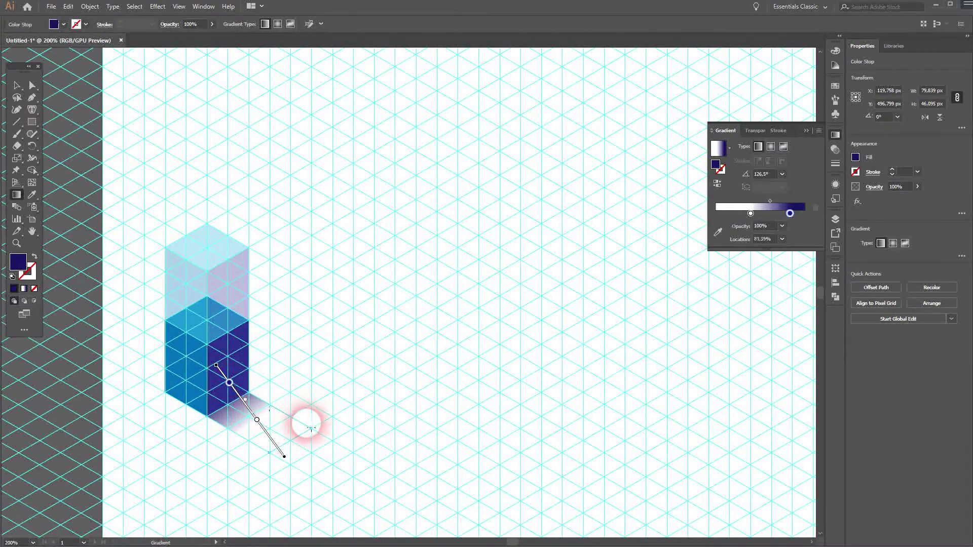
{"action": "key", "text": "v"}
{"action": "left_click", "coordinate": [277, 252]}
{"action": "left_click", "coordinate": [460, 359]}
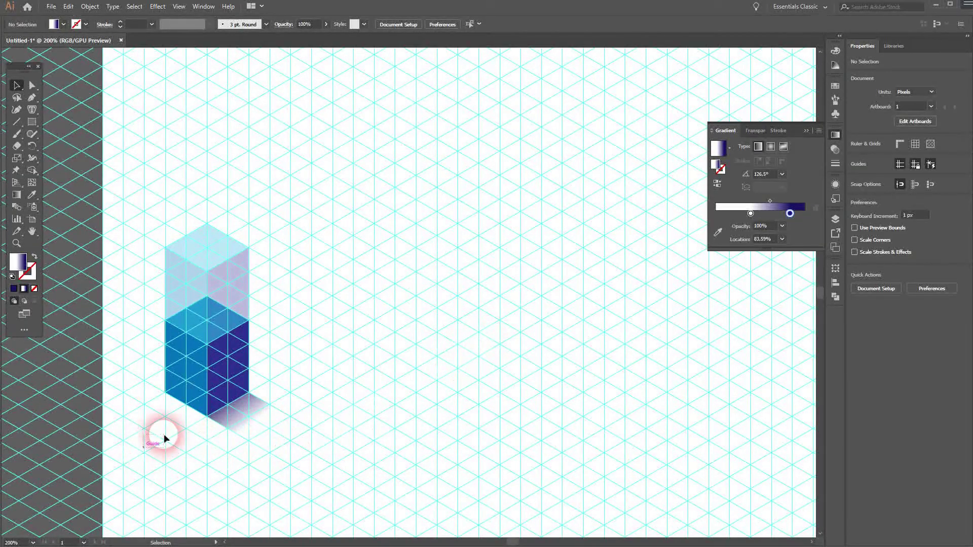
- Alt-drag a copy of the column and its shadow beside the original along the grid
{"action": "left_click_drag", "start_coordinate": [380, 199], "coordinate": [379, 200]}
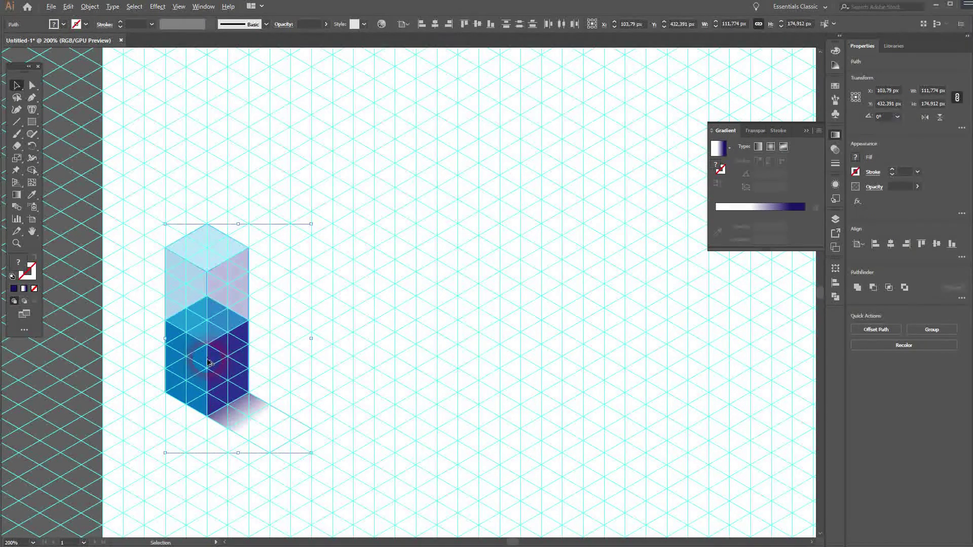
{"action": "left_click_drag", "start_coordinate": [209, 282], "coordinate": [318, 353]}
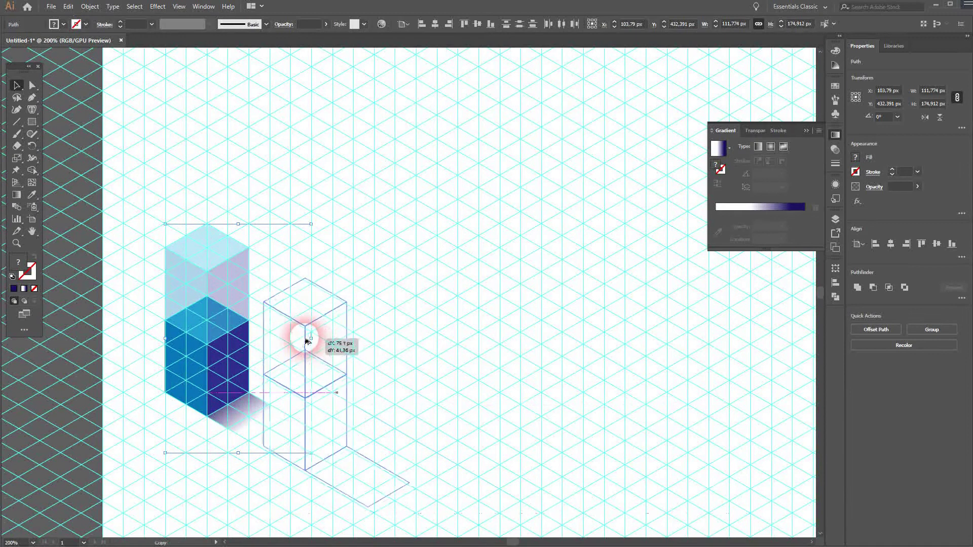
{"action": "left_click_drag", "start_coordinate": [318, 354], "coordinate": [296, 336]}
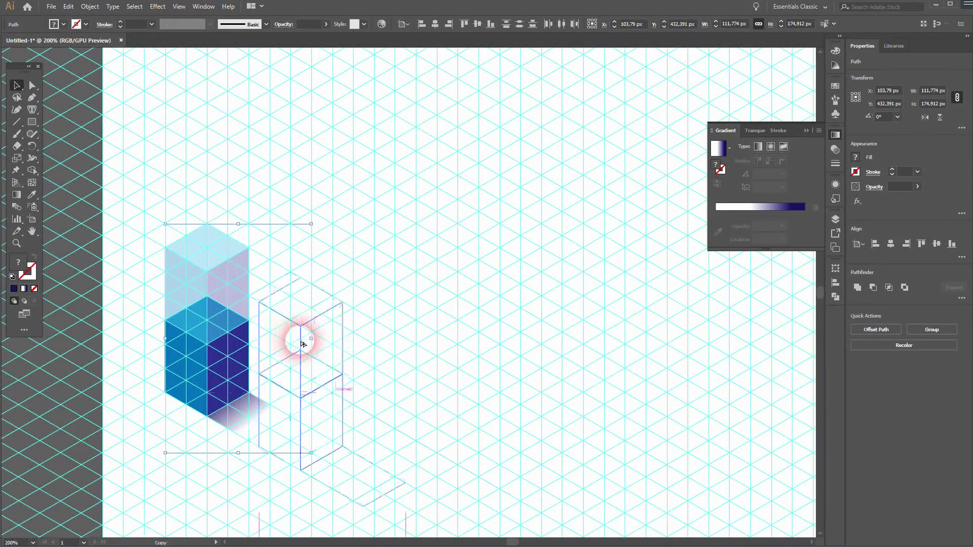
{"action": "left_click_drag", "start_coordinate": [296, 336], "coordinate": [315, 349]}
{"action": "scroll", "coordinate": [502, 471], "scroll_direction": "down", "scroll_amount": 3}
{"action": "scroll", "coordinate": [463, 350], "scroll_direction": "down", "scroll_amount": 2}
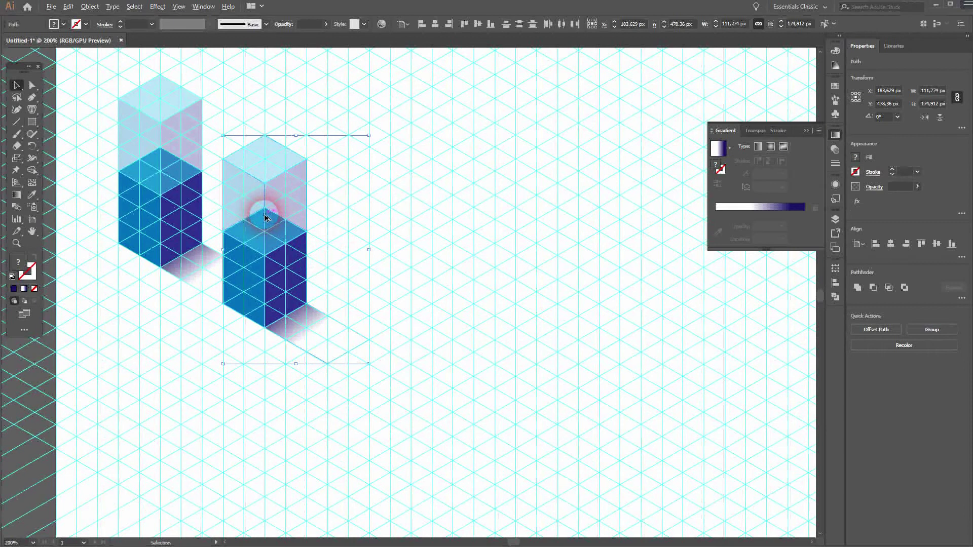
- Add a third column copy snapped to the grid, then close the Gradient panel and deselect
{"action": "left_click_drag", "start_coordinate": [265, 219], "coordinate": [371, 282]}
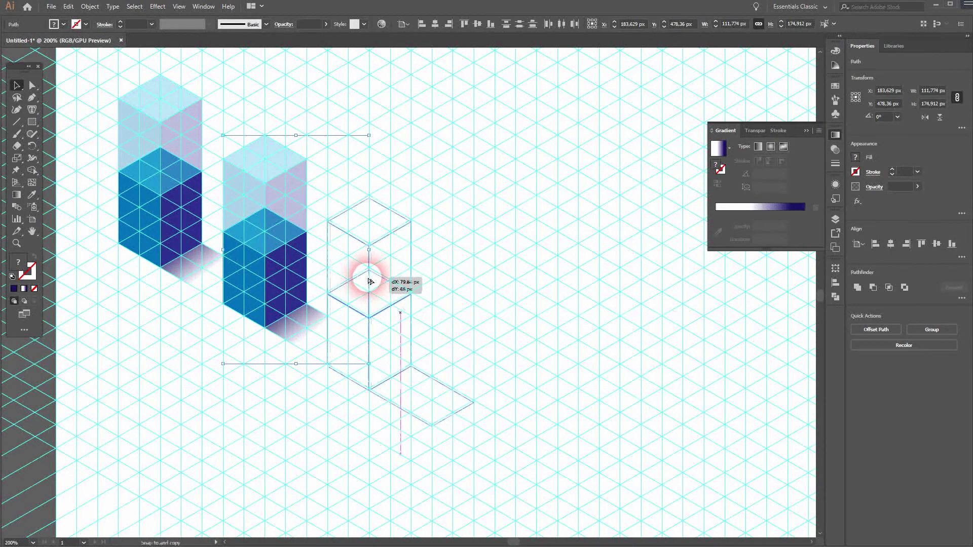
{"action": "left_click_drag", "start_coordinate": [370, 282], "coordinate": [373, 281]}
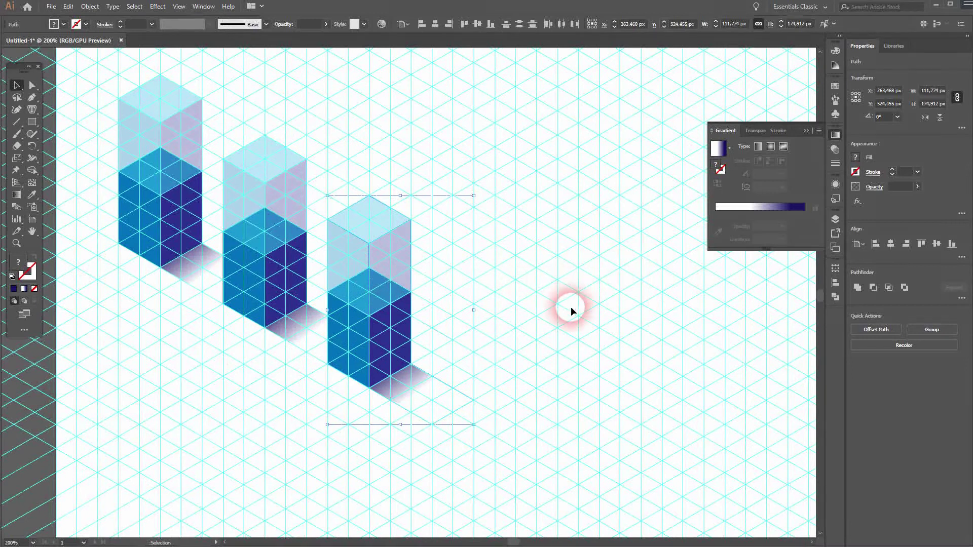
{"action": "left_click", "coordinate": [805, 133]}
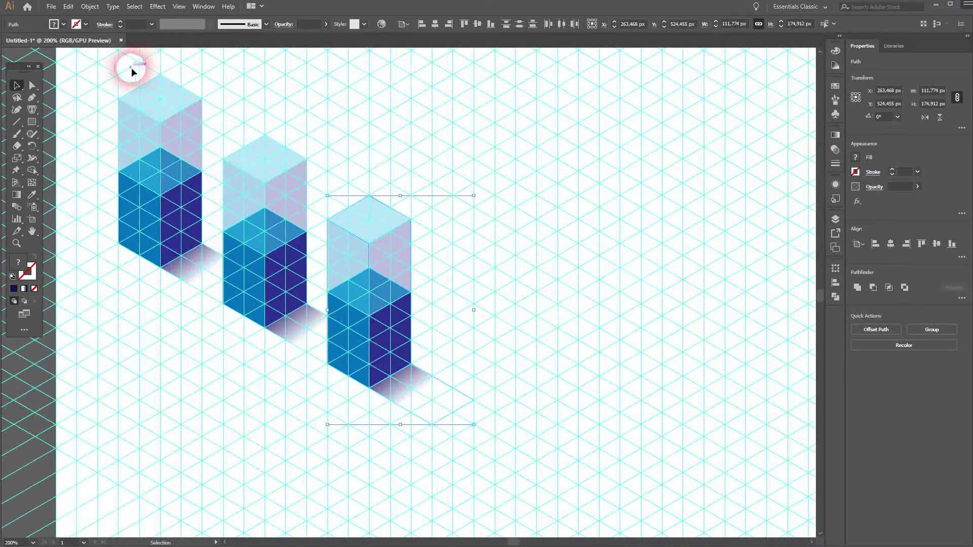
{"action": "left_click", "coordinate": [493, 121]}
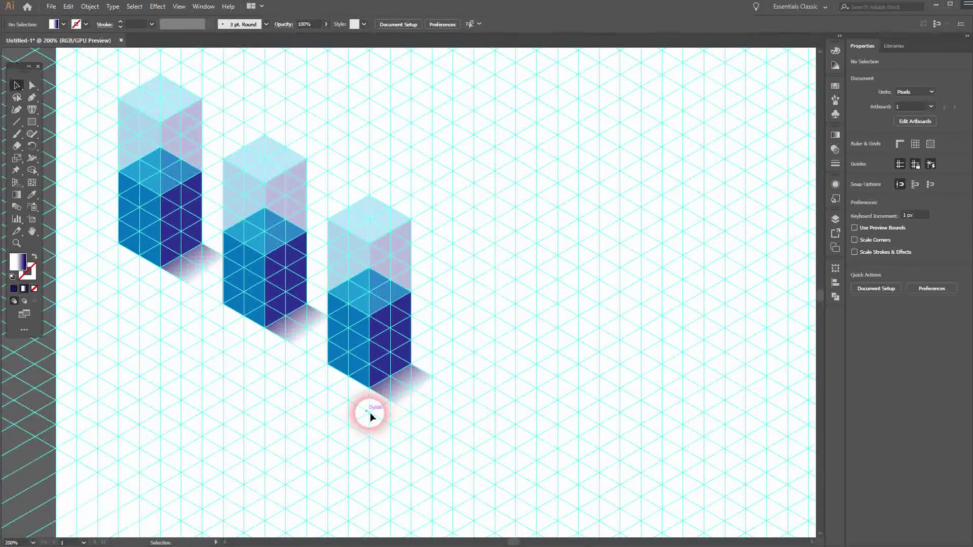
- Lower the middle column's blue block and reshape its floor shadow to fit the shorter base
{"action": "left_click", "coordinate": [34, 85]}
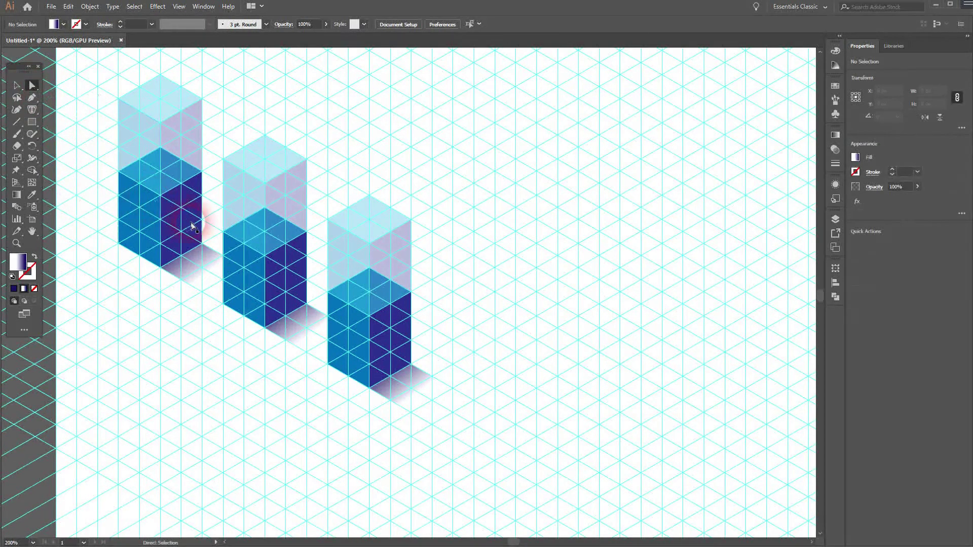
{"action": "mouse_move", "coordinate": [219, 196]}
{"action": "left_mouse_down"}
{"action": "mouse_move", "coordinate": [323, 265]}
{"action": "mouse_move", "coordinate": [270, 263]}
{"action": "mouse_move", "coordinate": [278, 278]}
{"action": "left_mouse_up"}
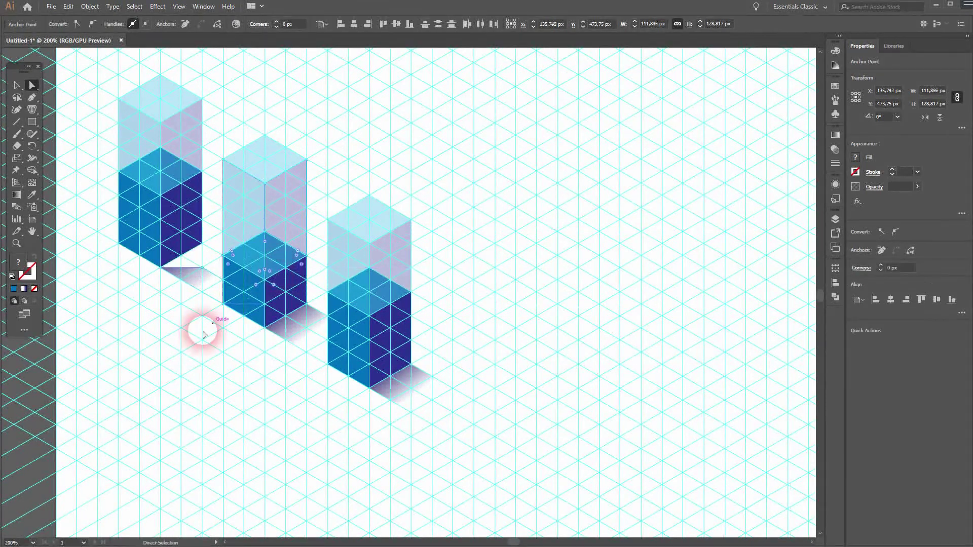
{"action": "left_click", "coordinate": [207, 267]}
{"action": "left_click_drag", "start_coordinate": [207, 265], "coordinate": [207, 248]}
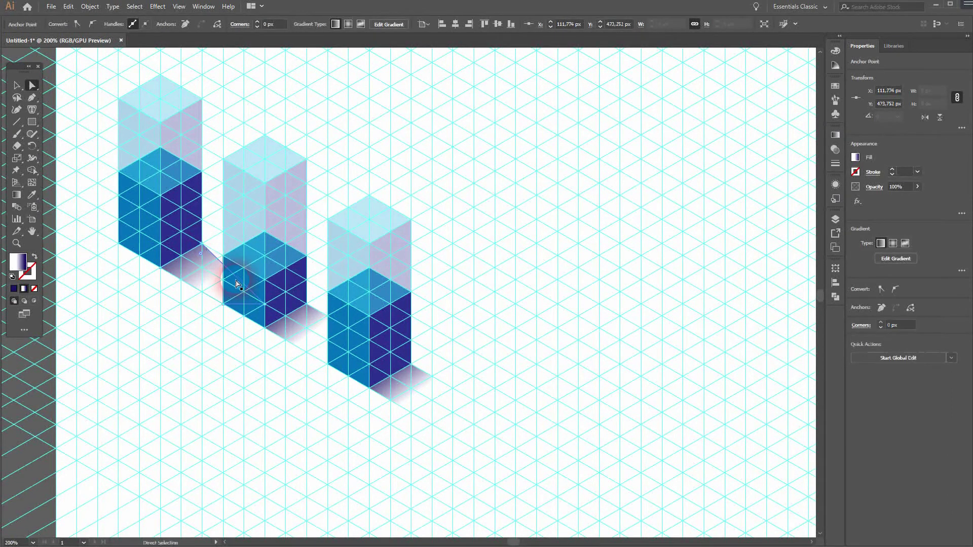
{"action": "left_click", "coordinate": [268, 306]}
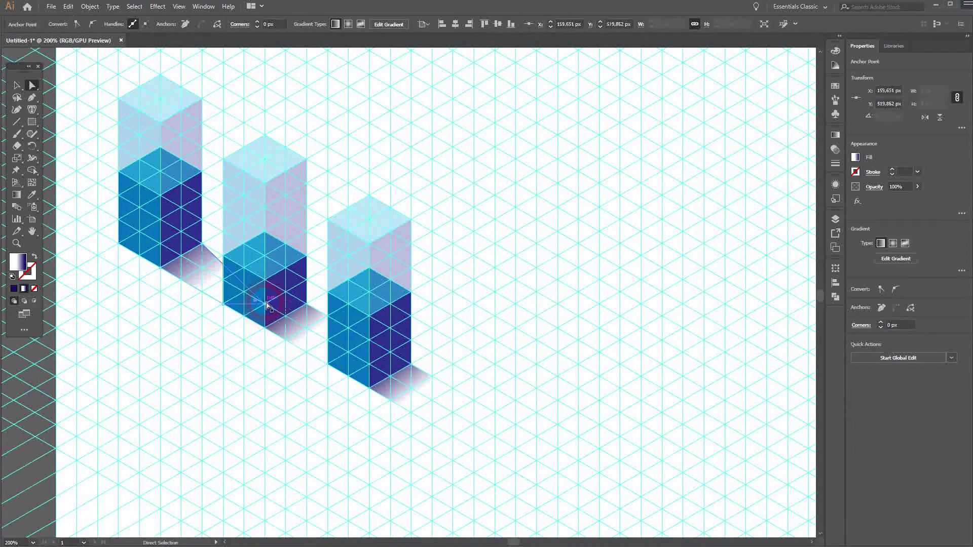
{"action": "left_click_drag", "start_coordinate": [268, 307], "coordinate": [254, 280]}
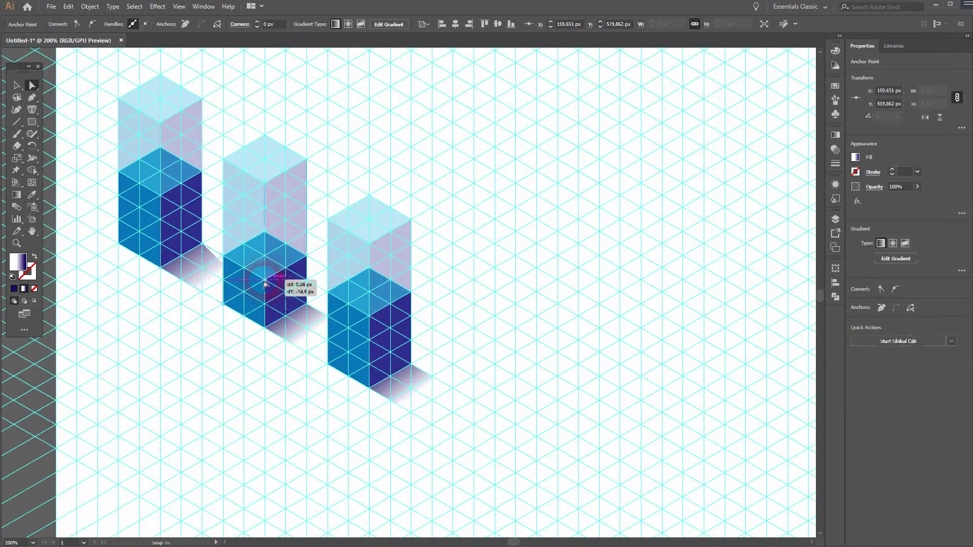
{"action": "key", "text": "v"}
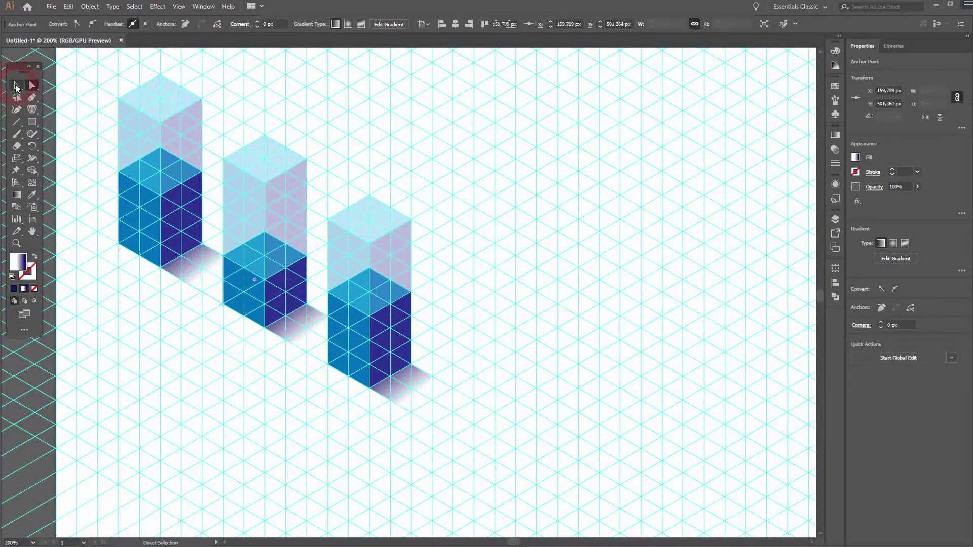
{"action": "left_click", "coordinate": [274, 392]}
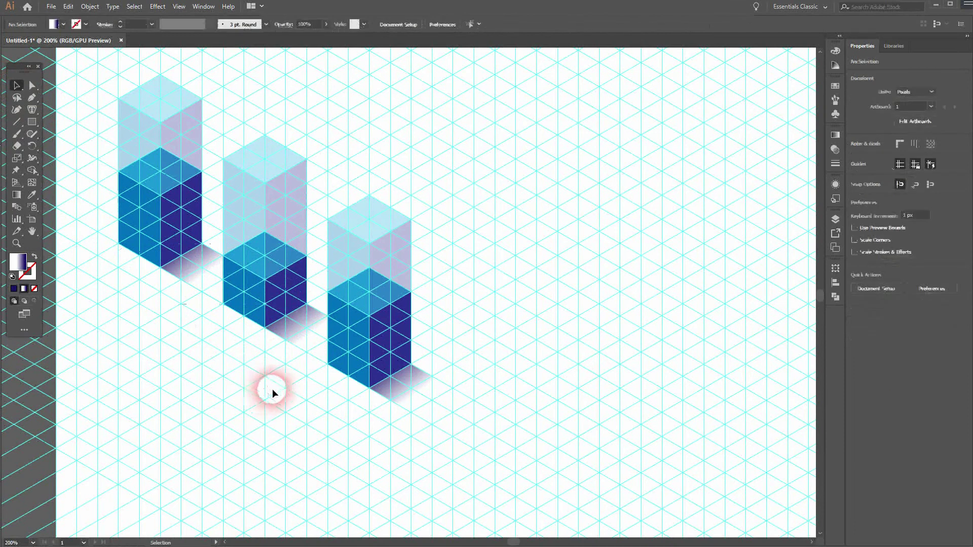
- Lock the middle column's floor shadow with Object > Lock
{"action": "left_click", "coordinate": [316, 322]}
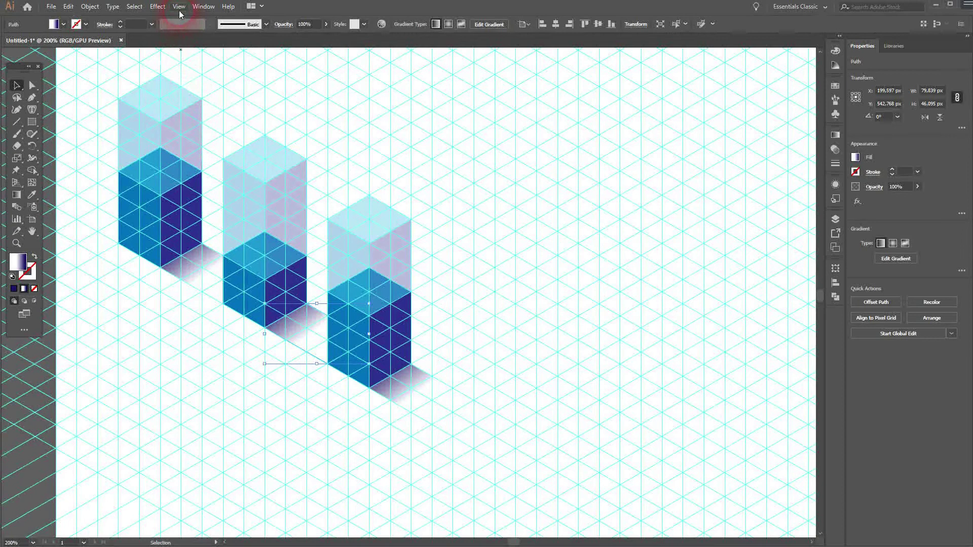
{"action": "left_click", "coordinate": [89, 6]}
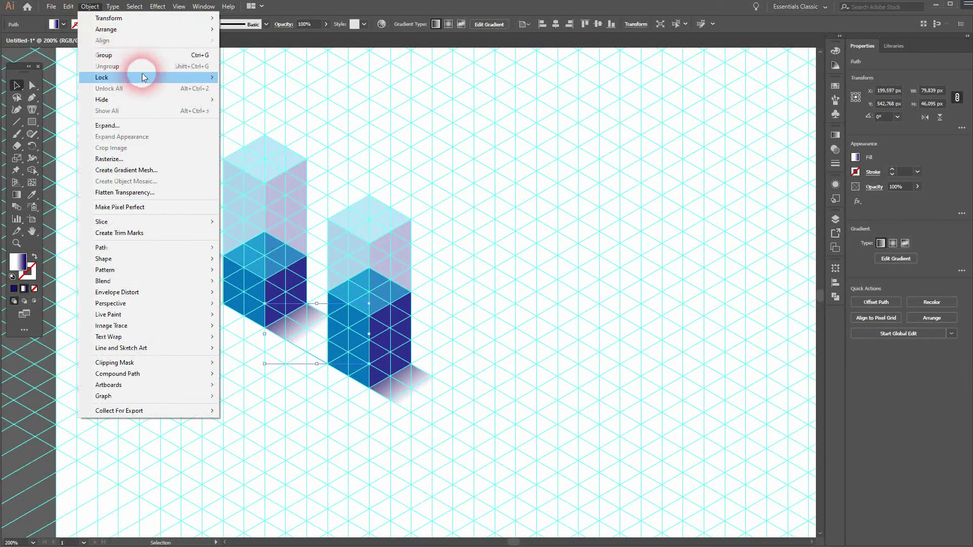
{"action": "left_click", "coordinate": [252, 78]}
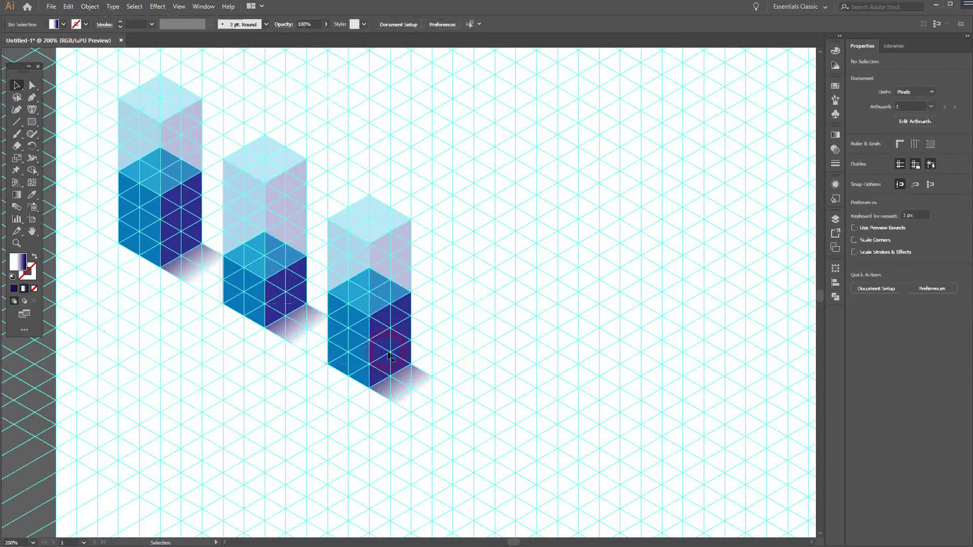
- Raise the top anchors of the third column's blue block to make it taller
{"action": "left_click", "coordinate": [32, 85]}
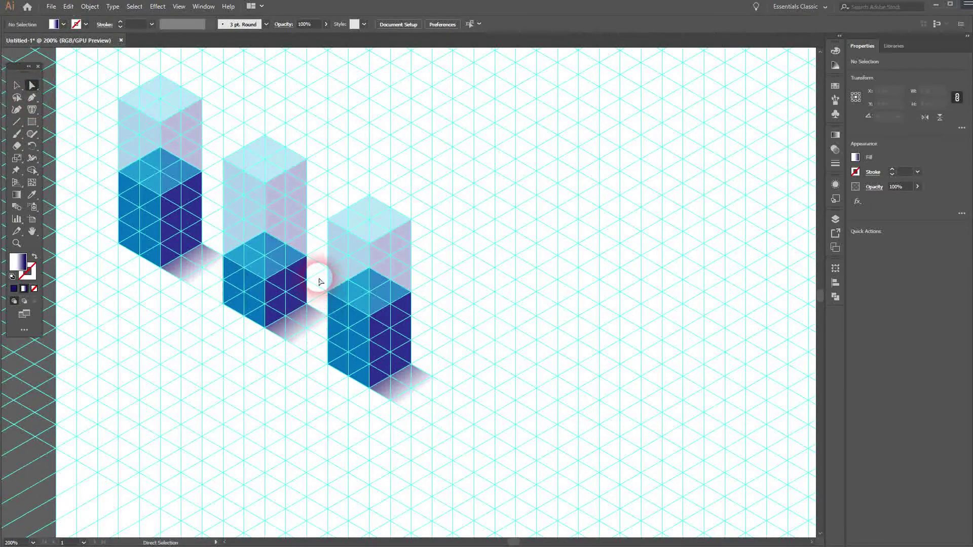
{"action": "left_click_drag", "start_coordinate": [320, 258], "coordinate": [441, 319]}
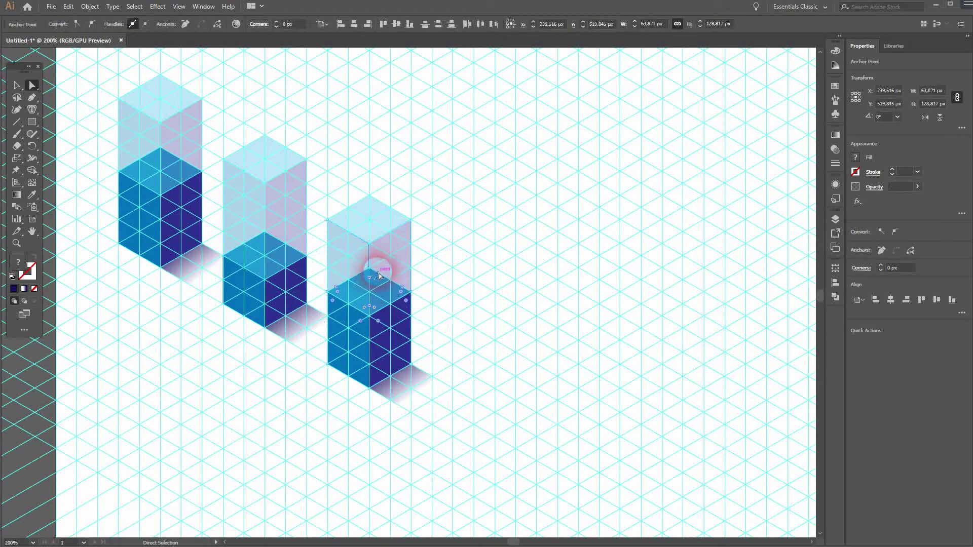
{"action": "left_click_drag", "start_coordinate": [372, 273], "coordinate": [382, 255]}
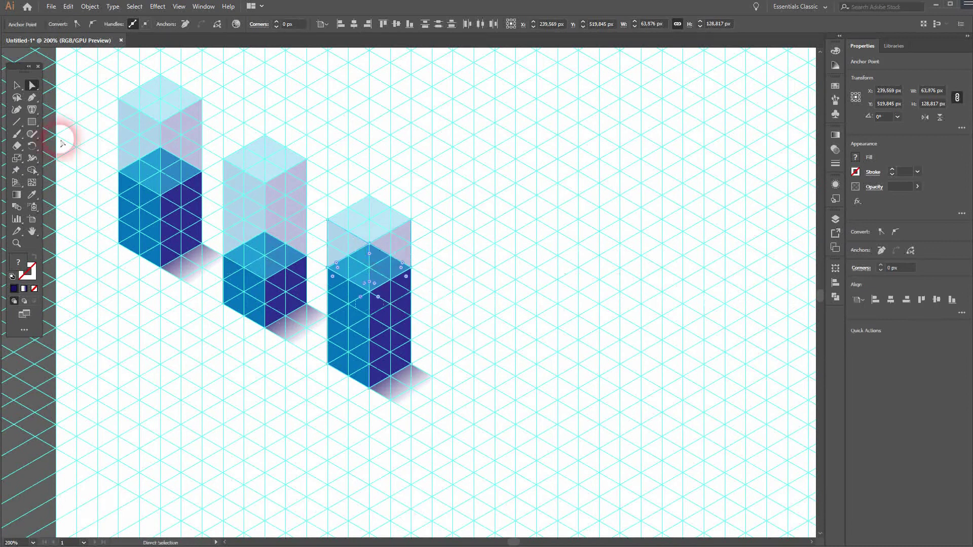
{"action": "left_click", "coordinate": [17, 85]}
{"action": "left_click", "coordinate": [619, 350]}
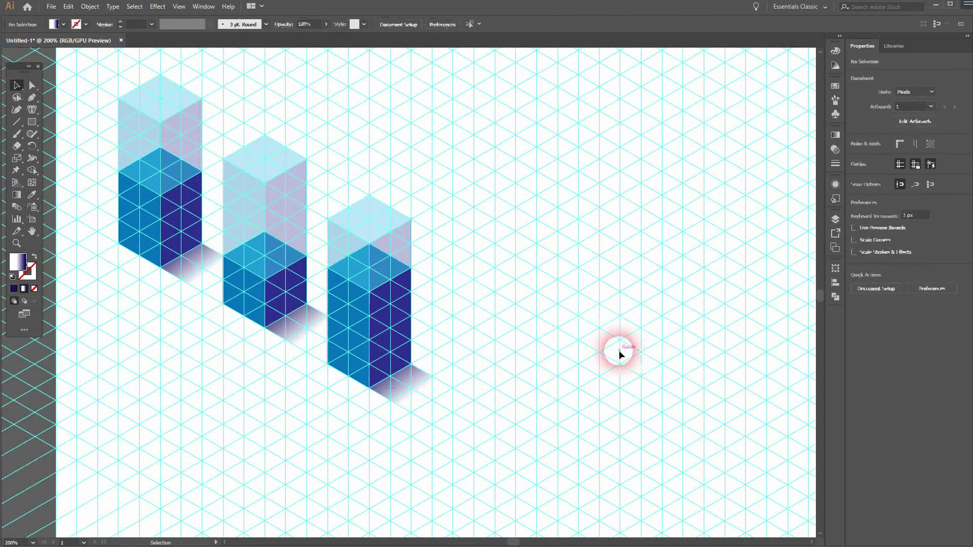
- Unlock all objects and clear every guide line from the page
{"action": "left_click", "coordinate": [90, 6]}
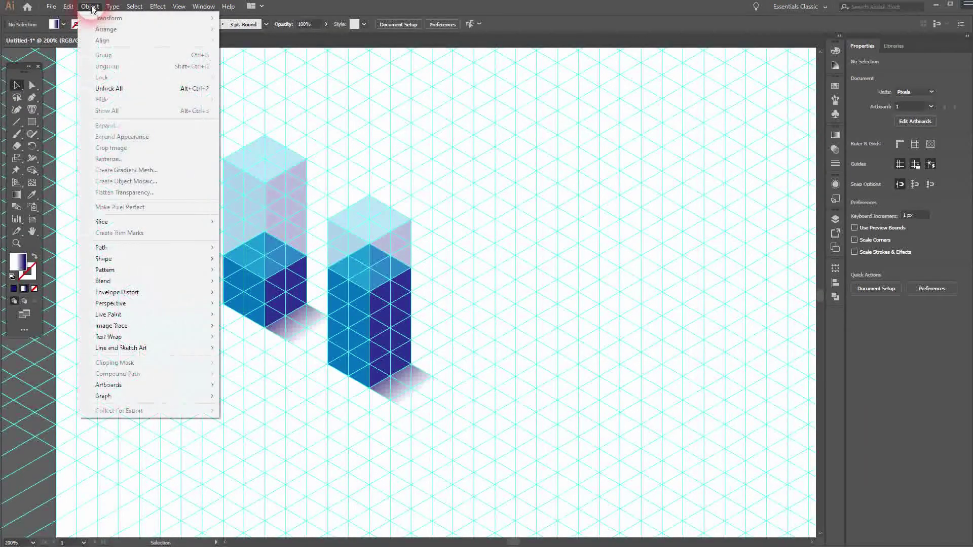
{"action": "left_click", "coordinate": [153, 90]}
{"action": "left_click", "coordinate": [179, 6]}
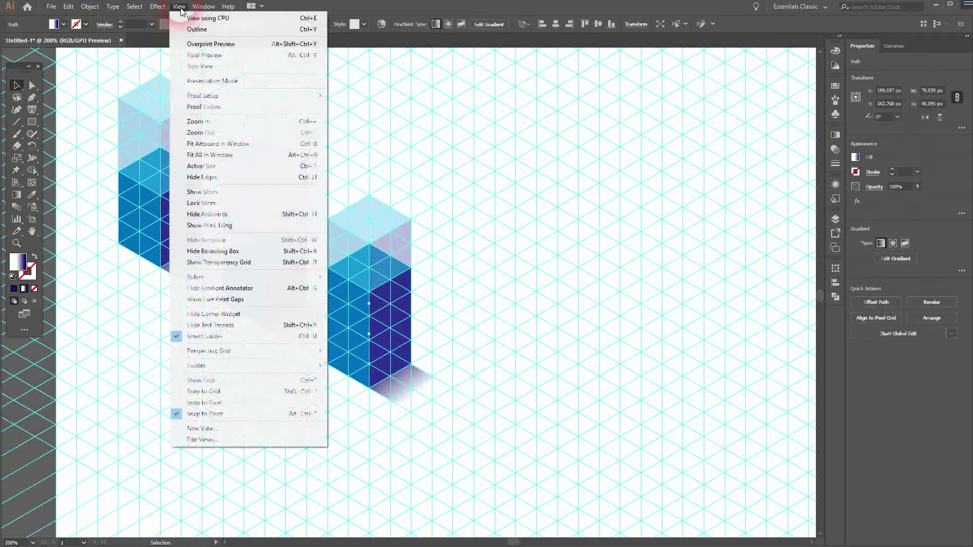
{"action": "mouse_move", "coordinate": [244, 366]}
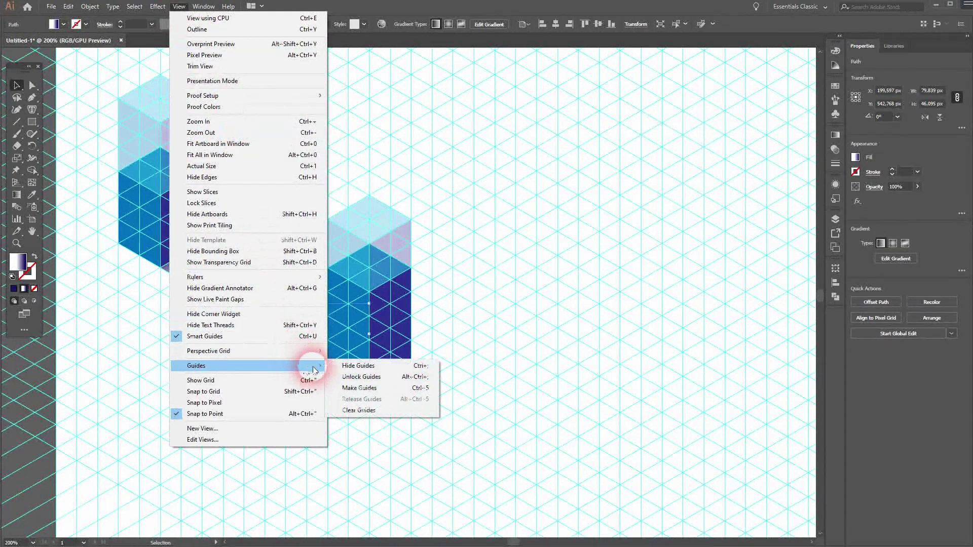
{"action": "left_click", "coordinate": [359, 410]}
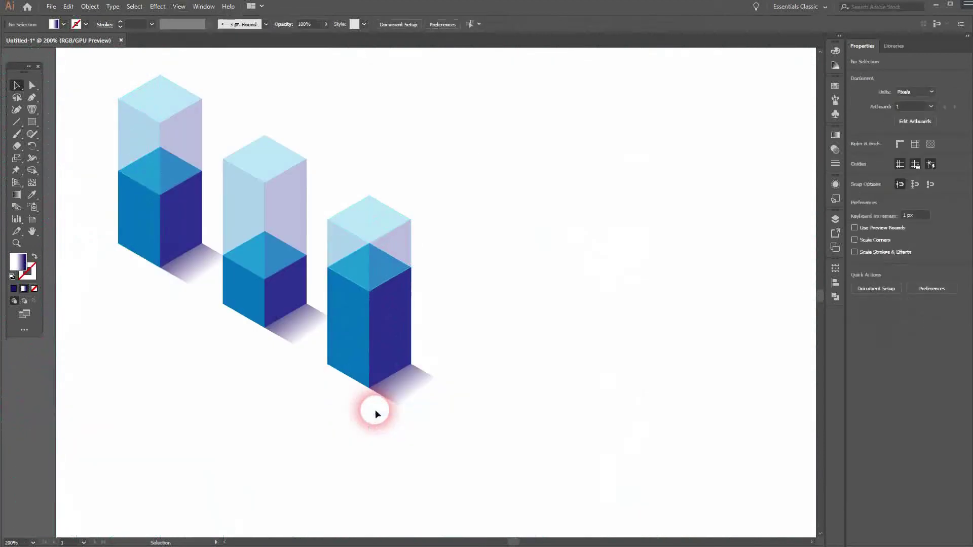
- Move all three columns together toward the page centre and deselect
{"action": "left_click_drag", "start_coordinate": [117, 398], "coordinate": [484, 119]}
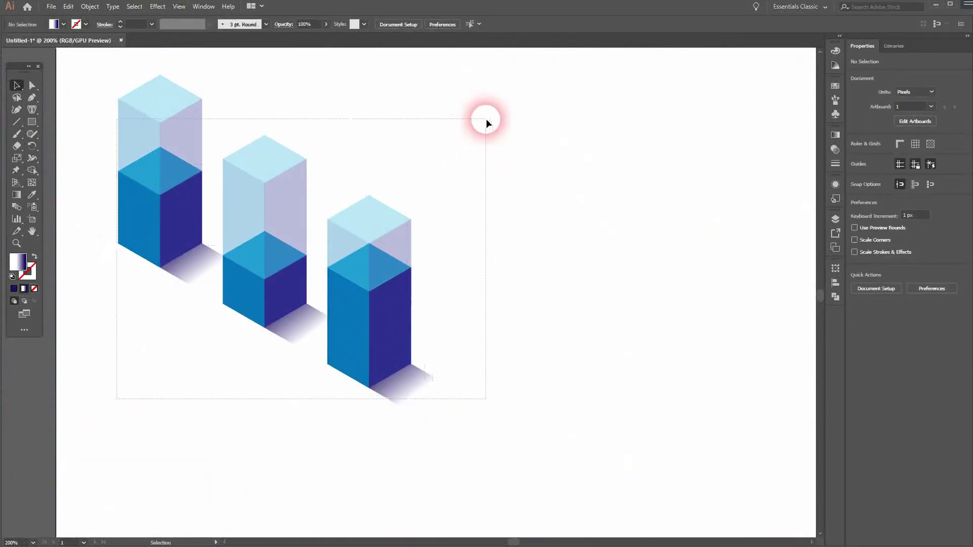
{"action": "left_click_drag", "start_coordinate": [374, 323], "coordinate": [540, 353]}
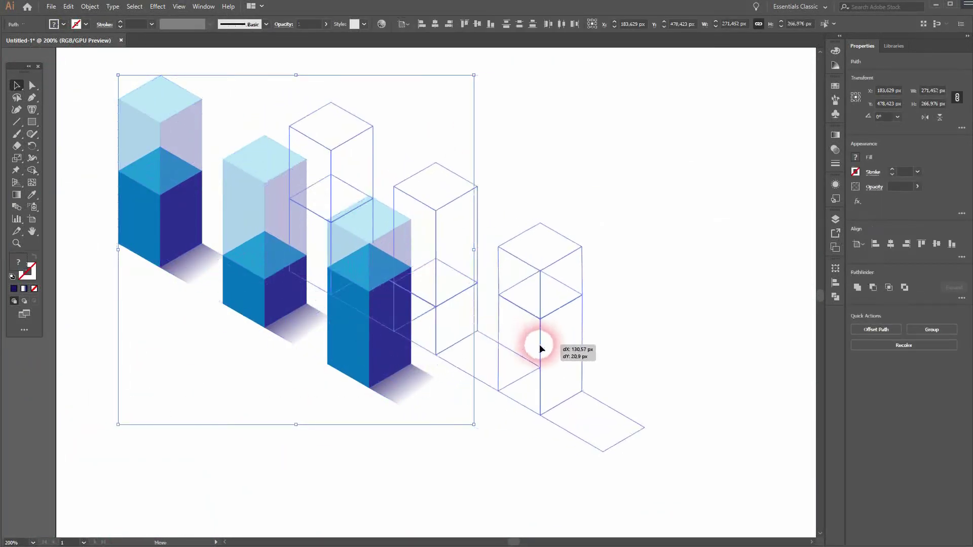
{"action": "left_click", "coordinate": [673, 295]}
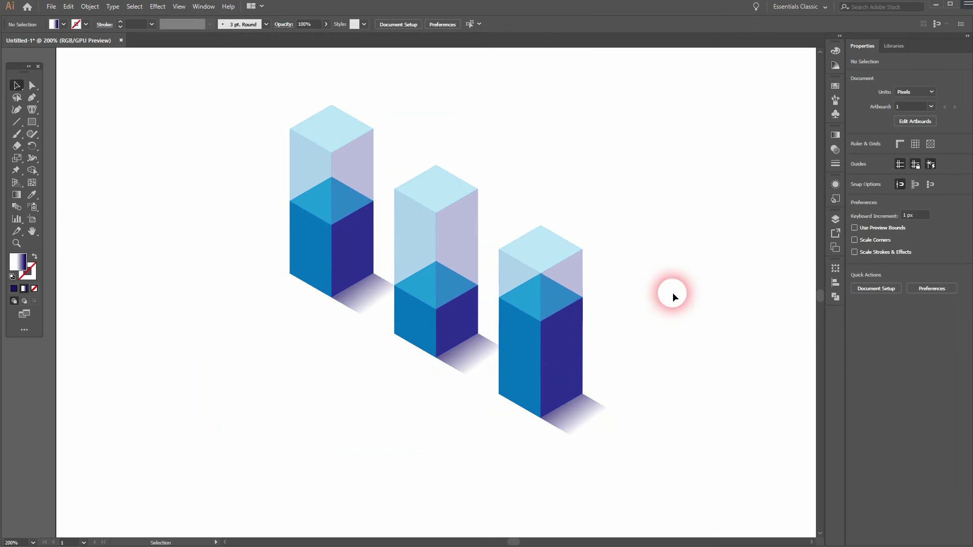